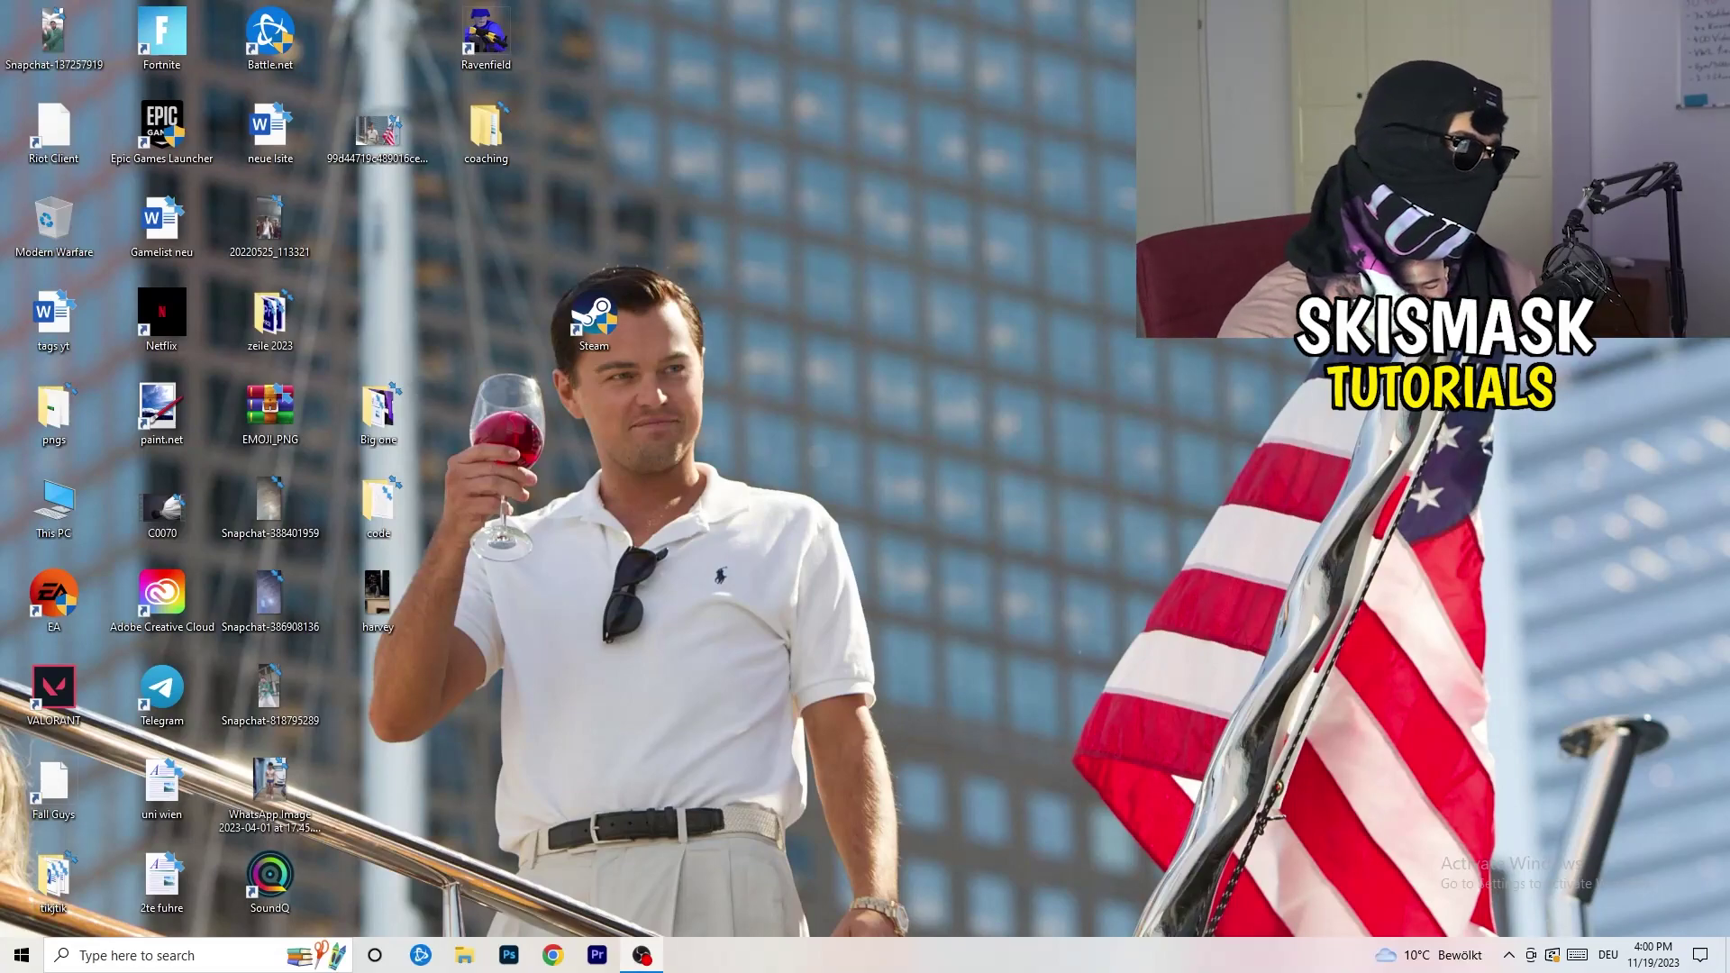
# Step: Open Windows Settings from Start and go to Gaming's Xbox Game Bar page, with Game Bar off
pyautogui.press('super')
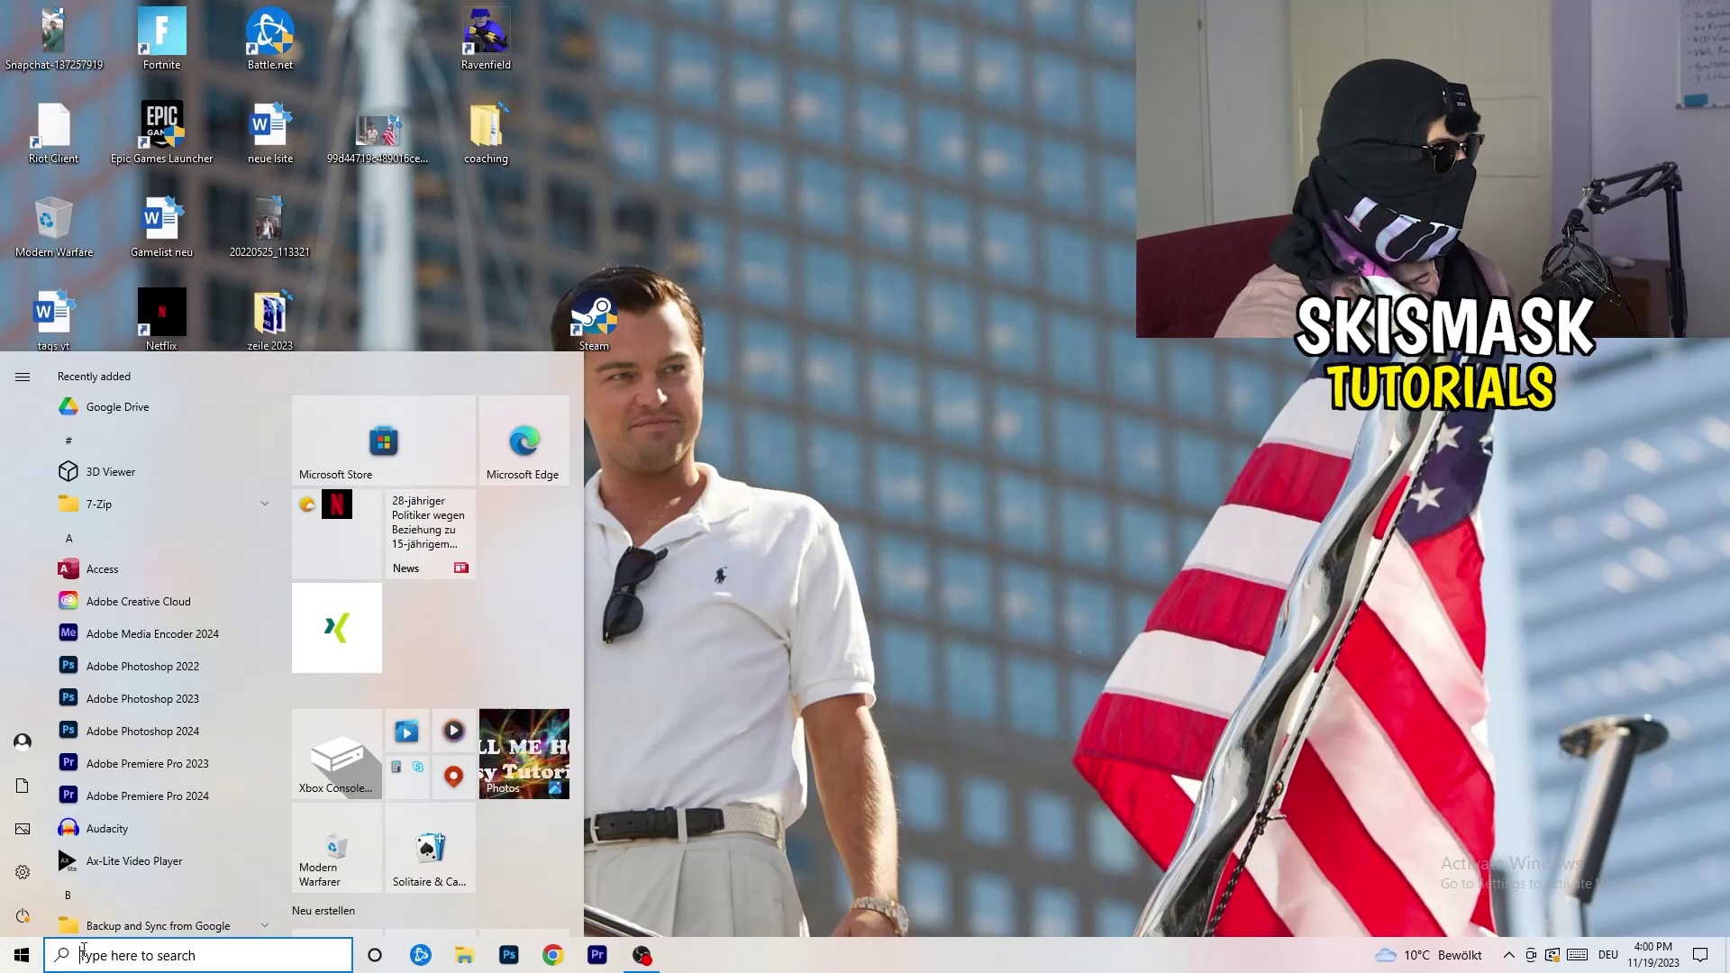
pyautogui.moveTo(22, 872)
pyautogui.click(54, 872)
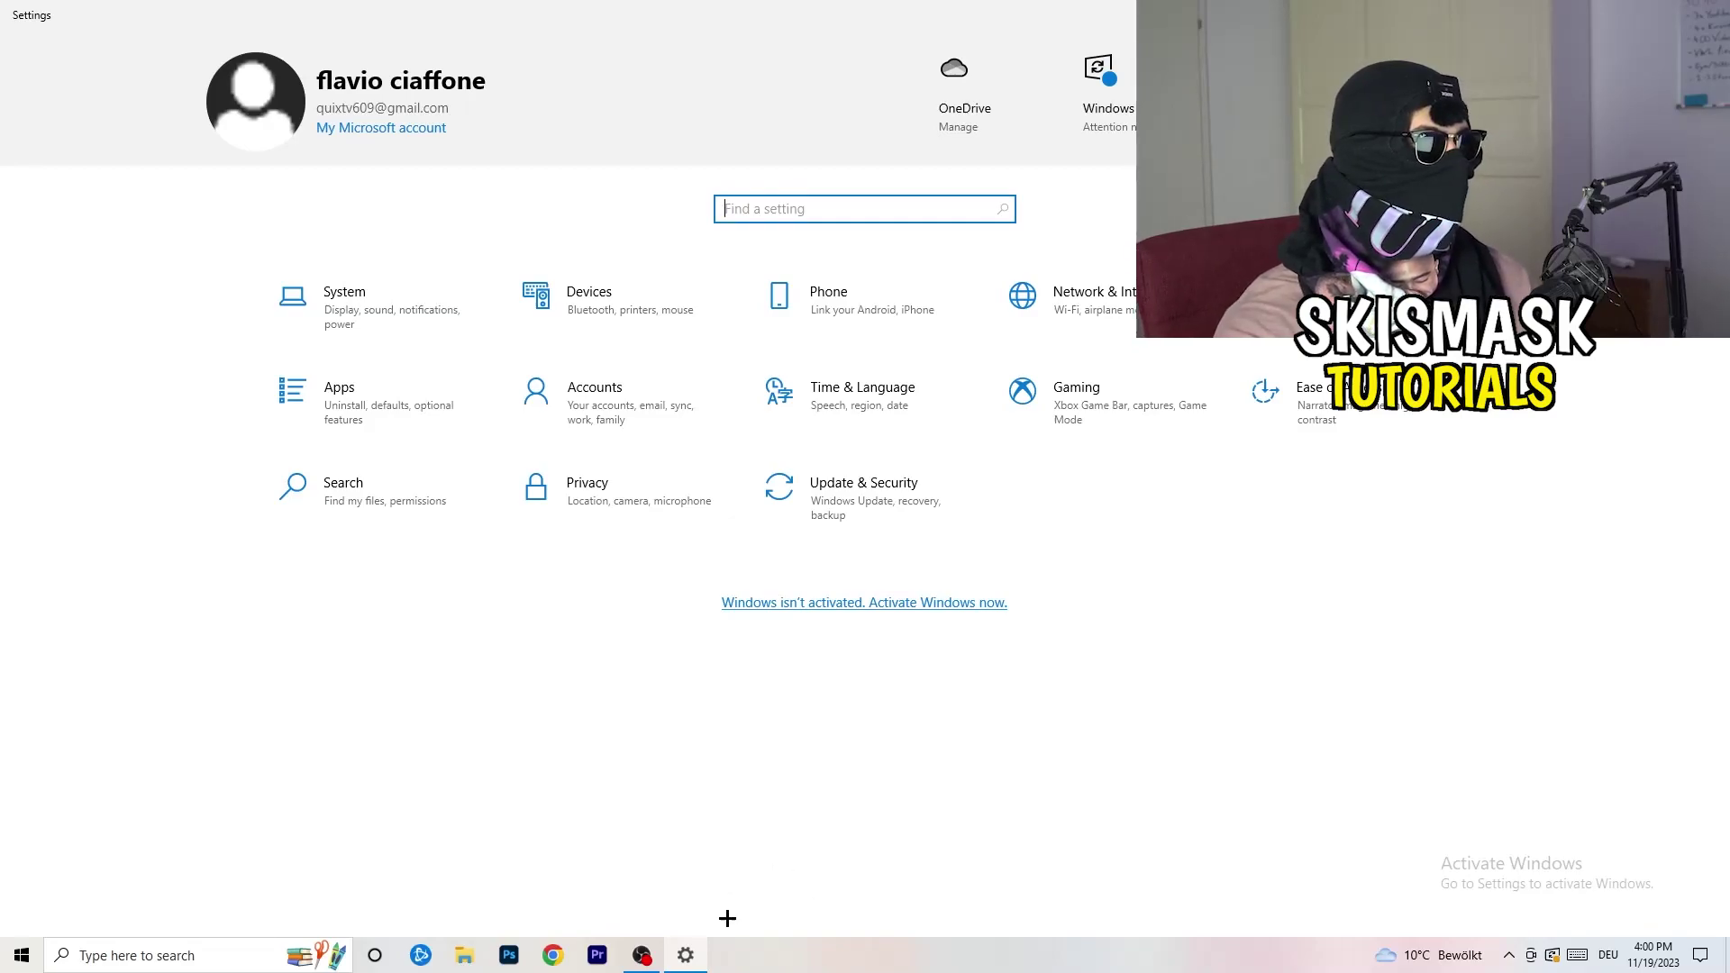
pyautogui.click(1117, 432)
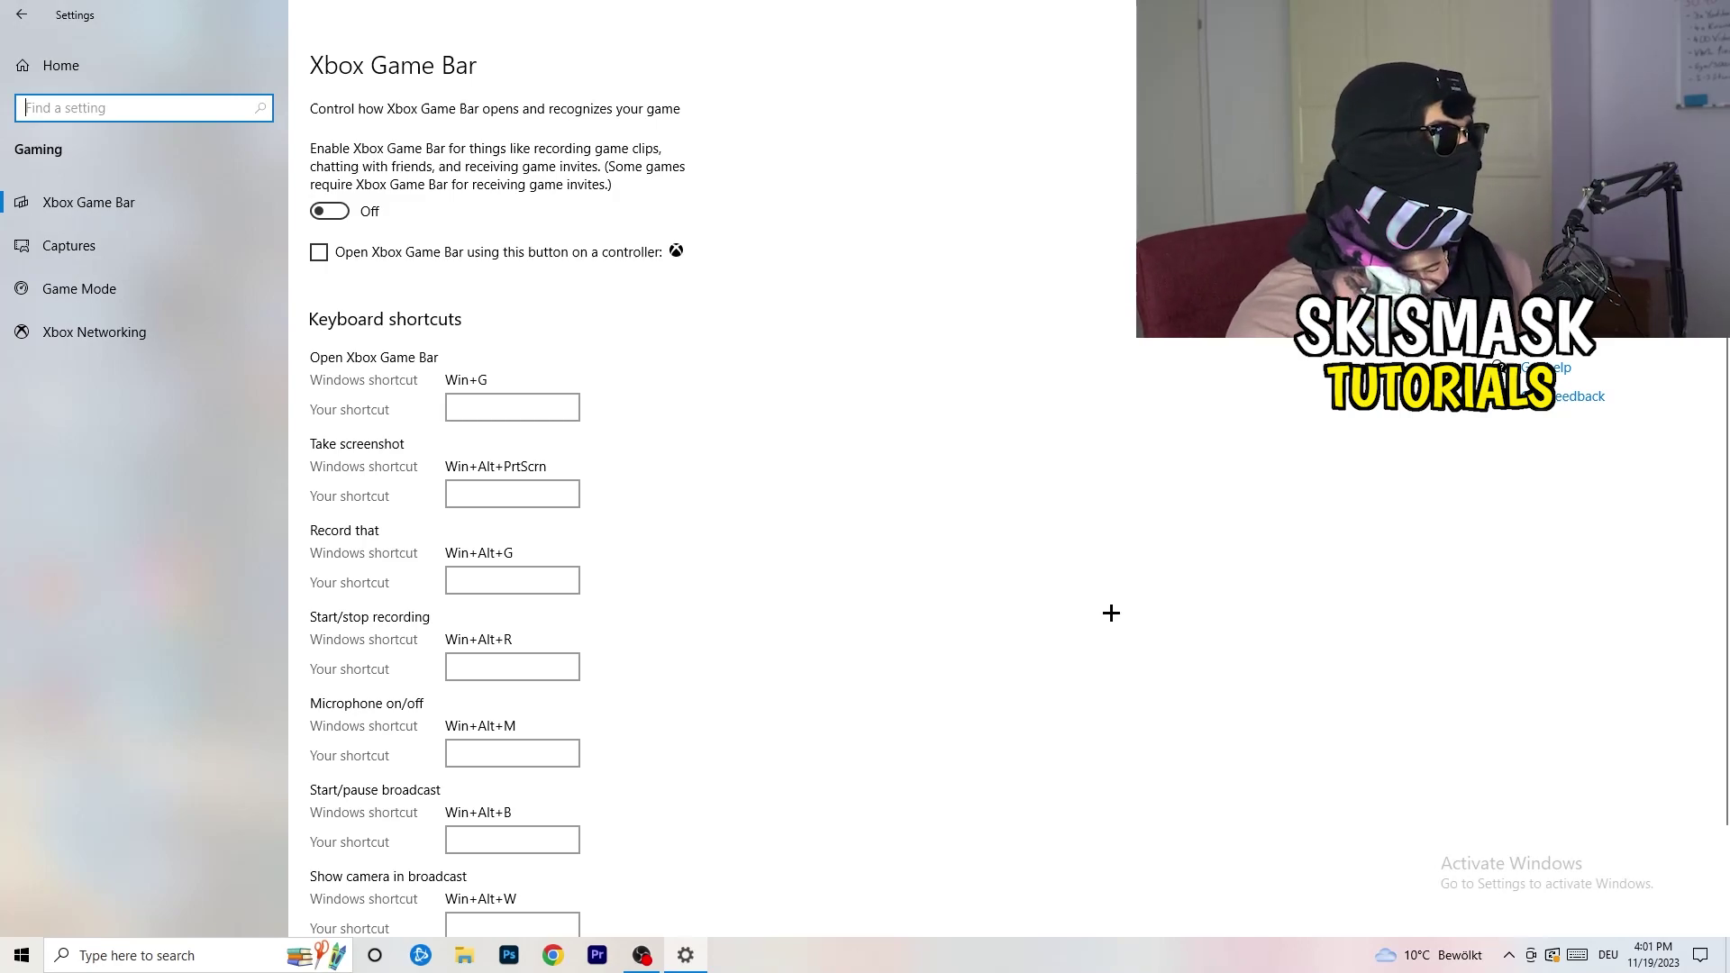
# Step: Show the Captures page, keeping maximum recording length at 2 hours with background recording and audio off
pyautogui.click(144, 250)
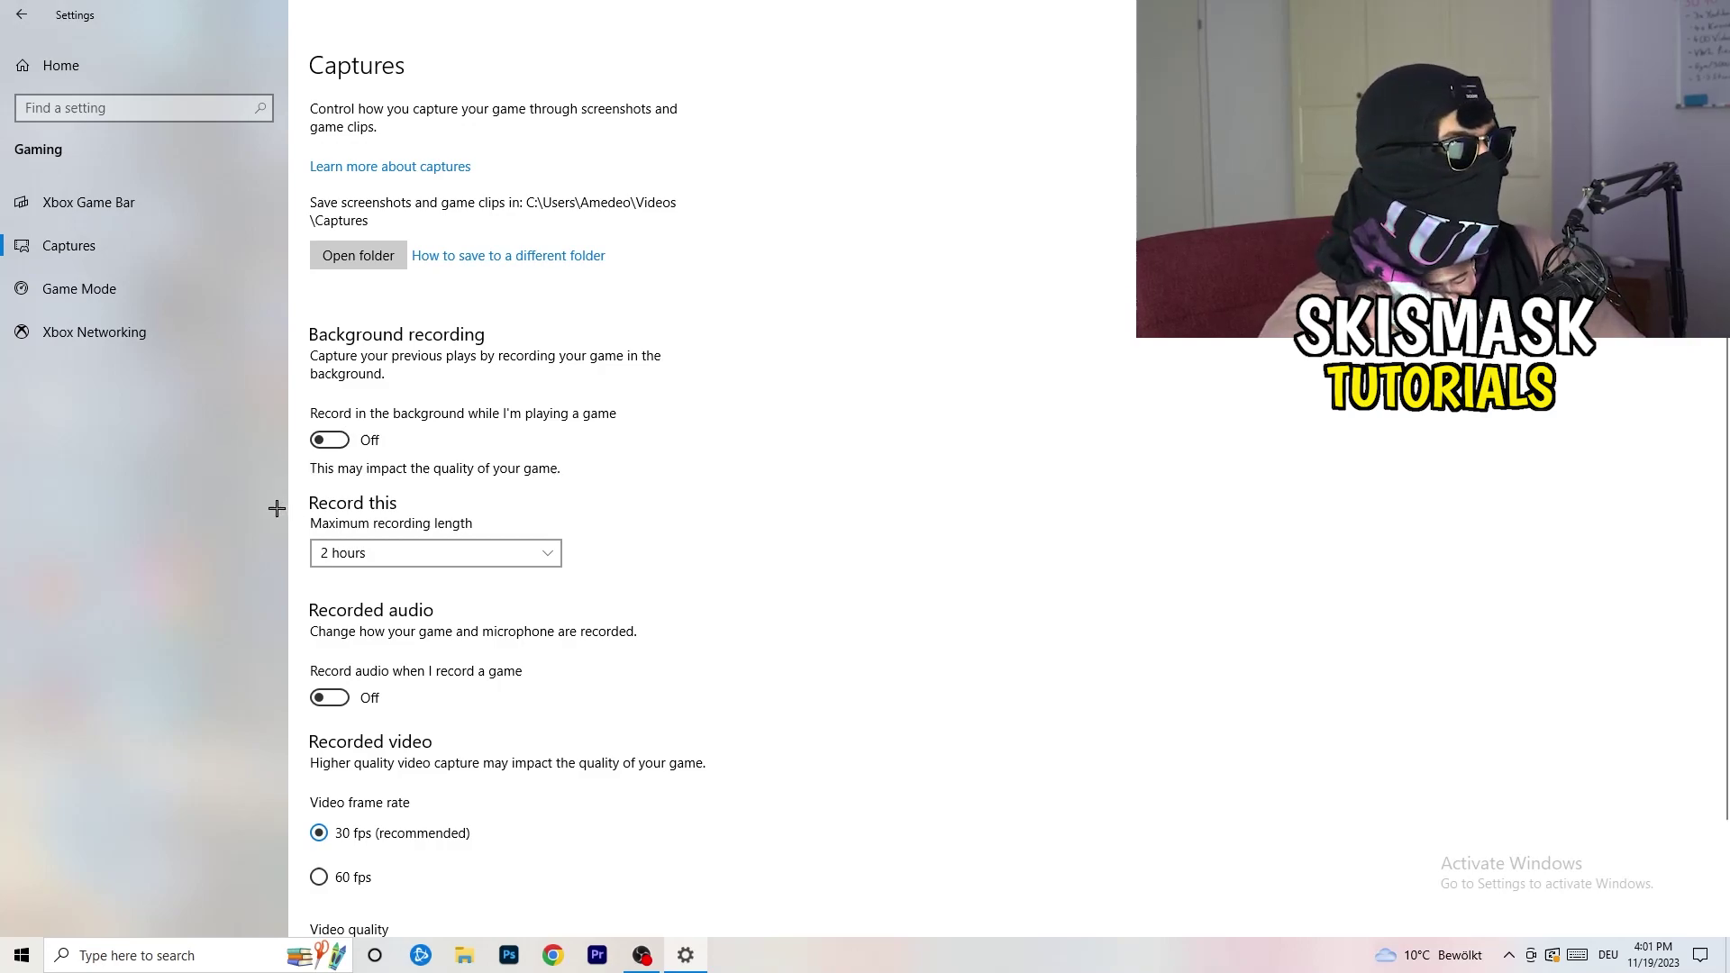
pyautogui.click(420, 553)
pyautogui.click(708, 496)
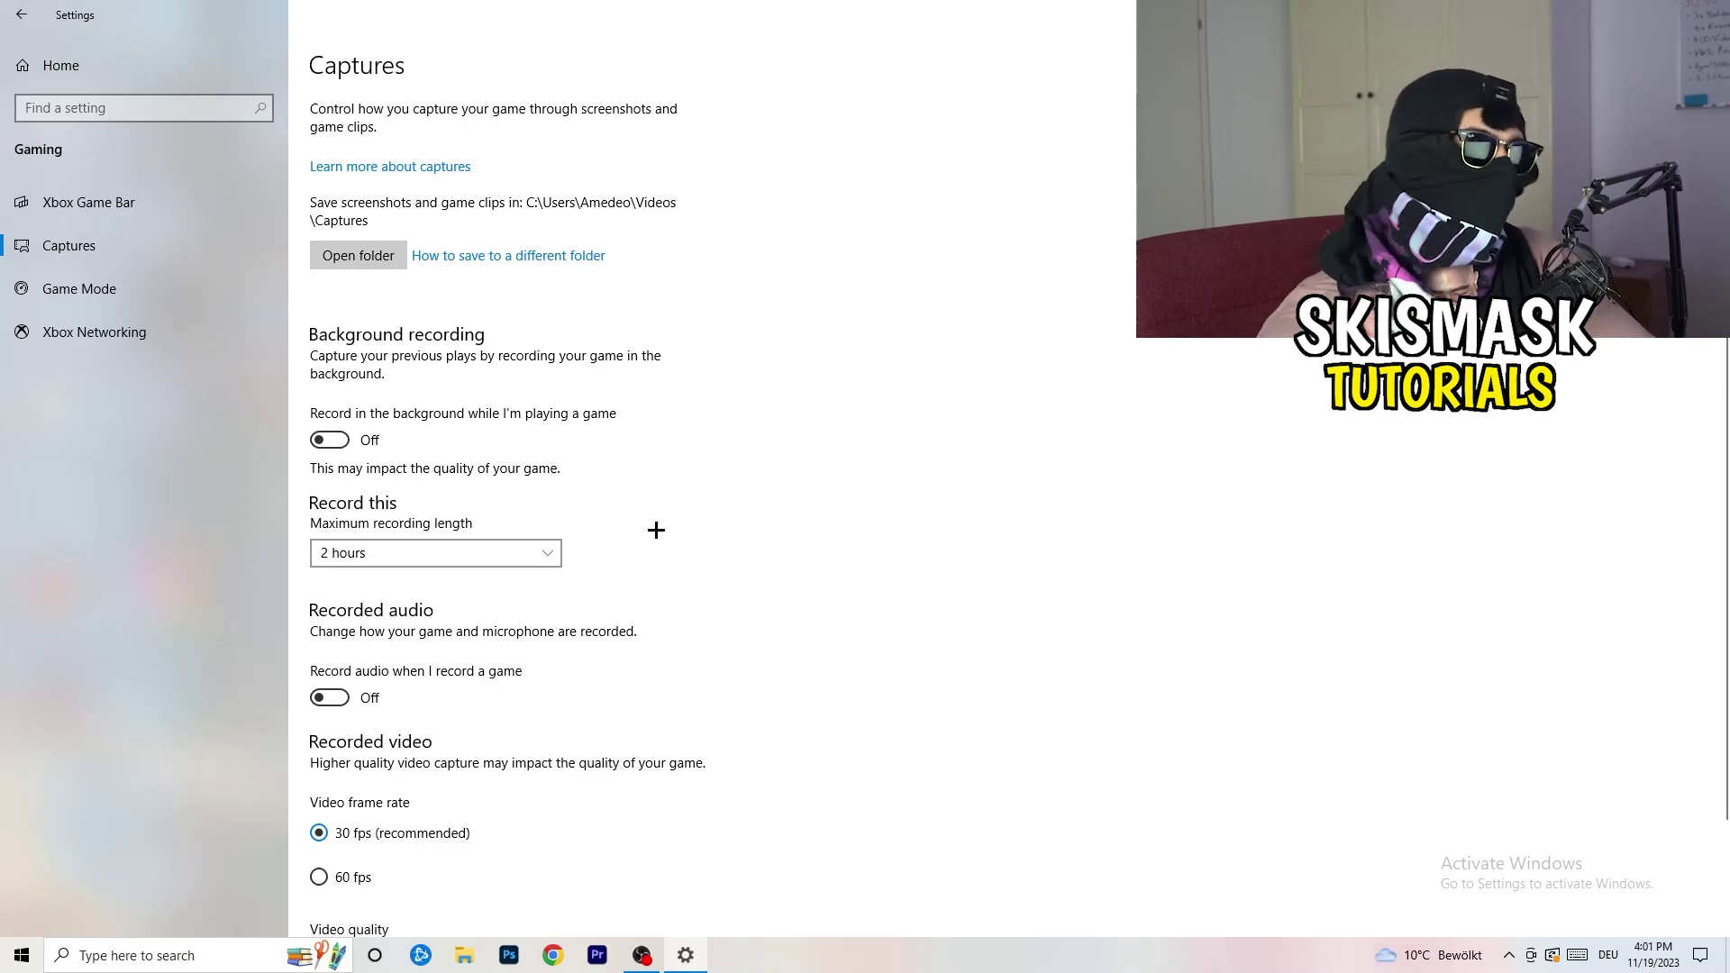
pyautogui.click(518, 552)
pyautogui.click(1104, 459)
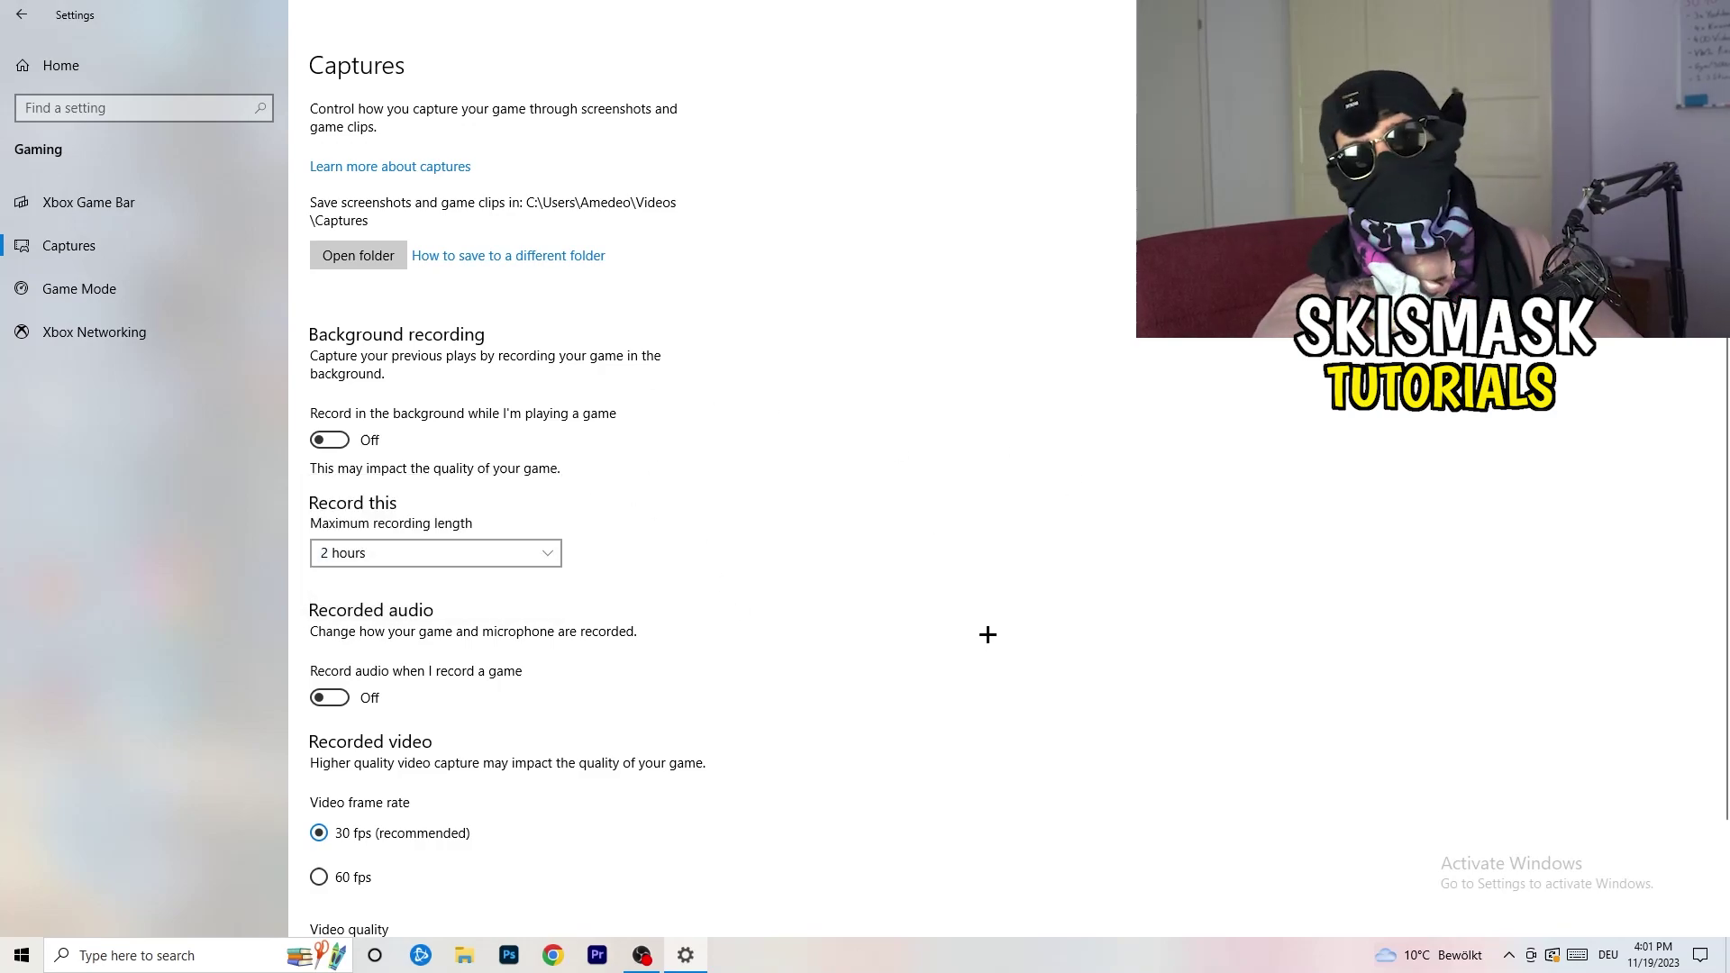
pyautogui.scroll(-3, 348, 581)
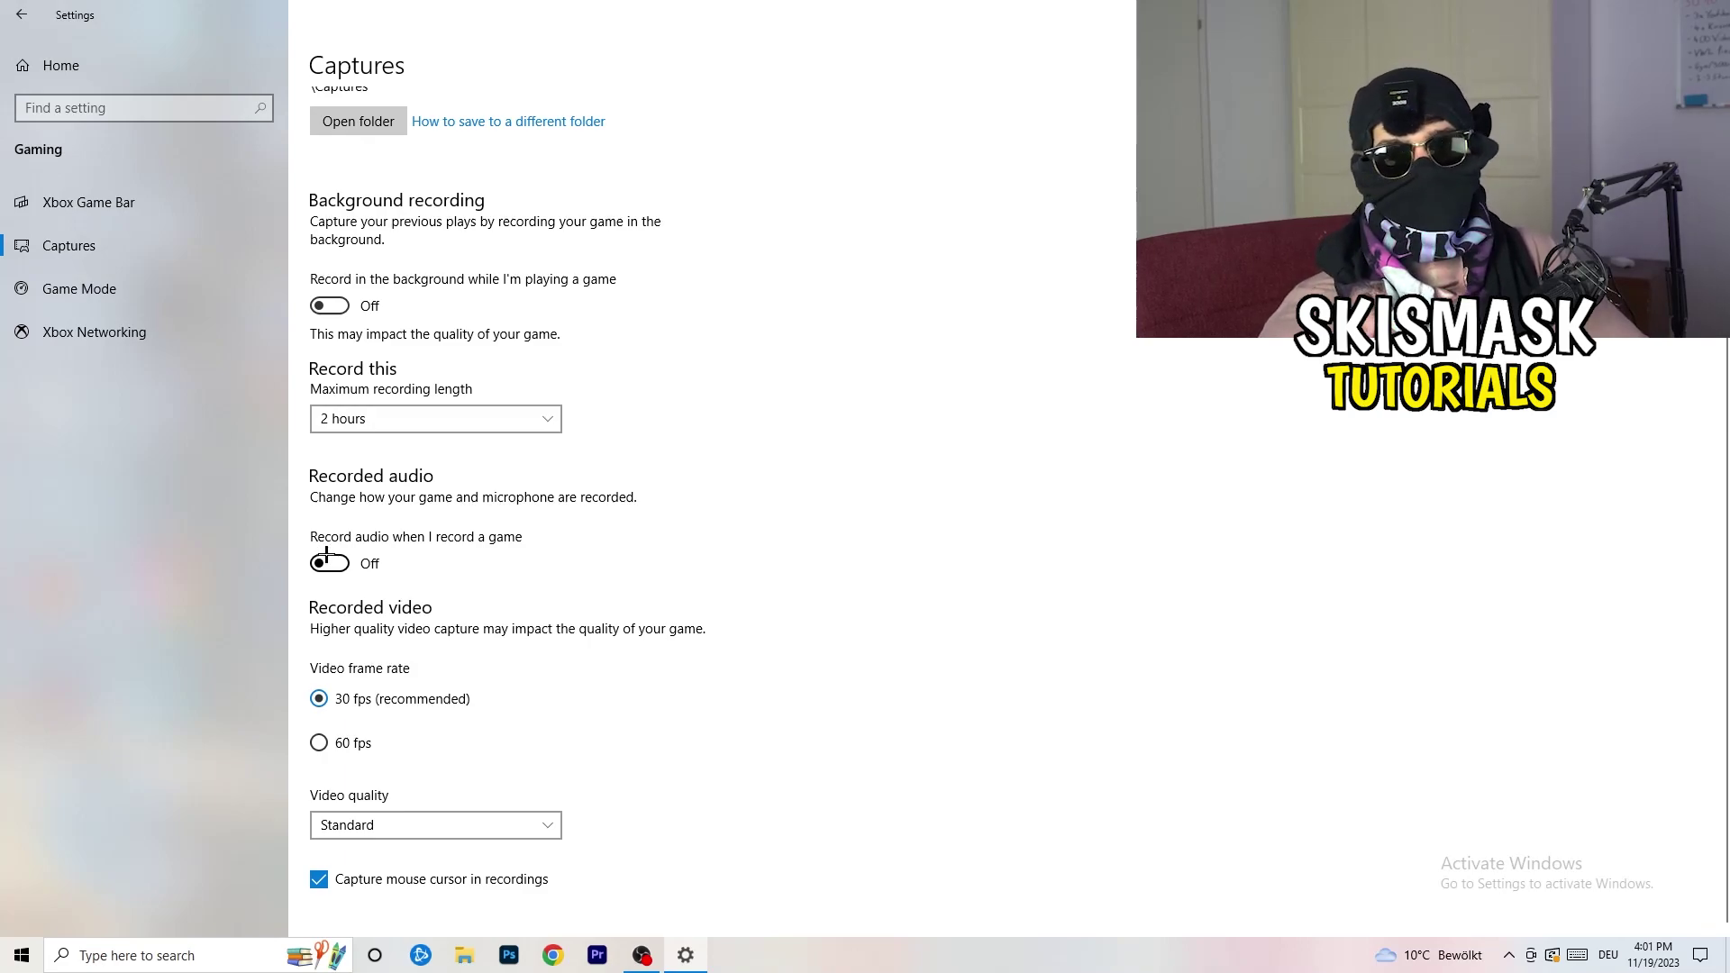
# Step: Switch to the Game Mode page, where Game Mode is already on
pyautogui.click(123, 287)
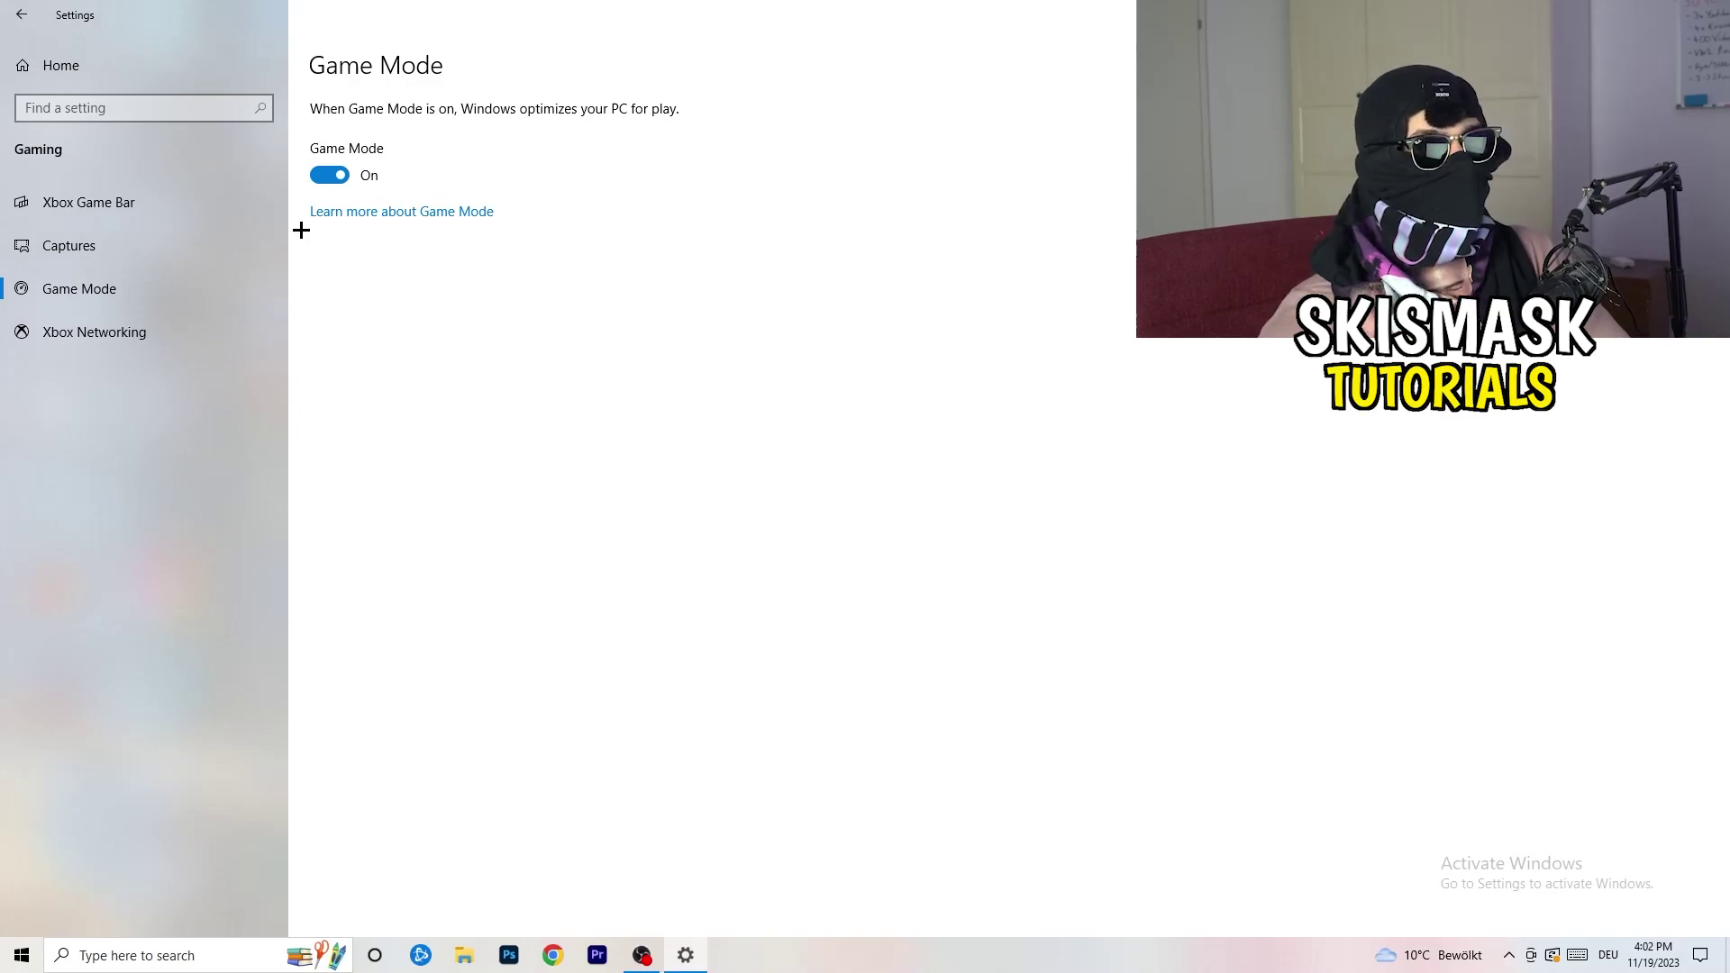
# Step: Close Settings and launch Task Manager from the taskbar, maximized
pyautogui.hotkey('alt', 'F4')
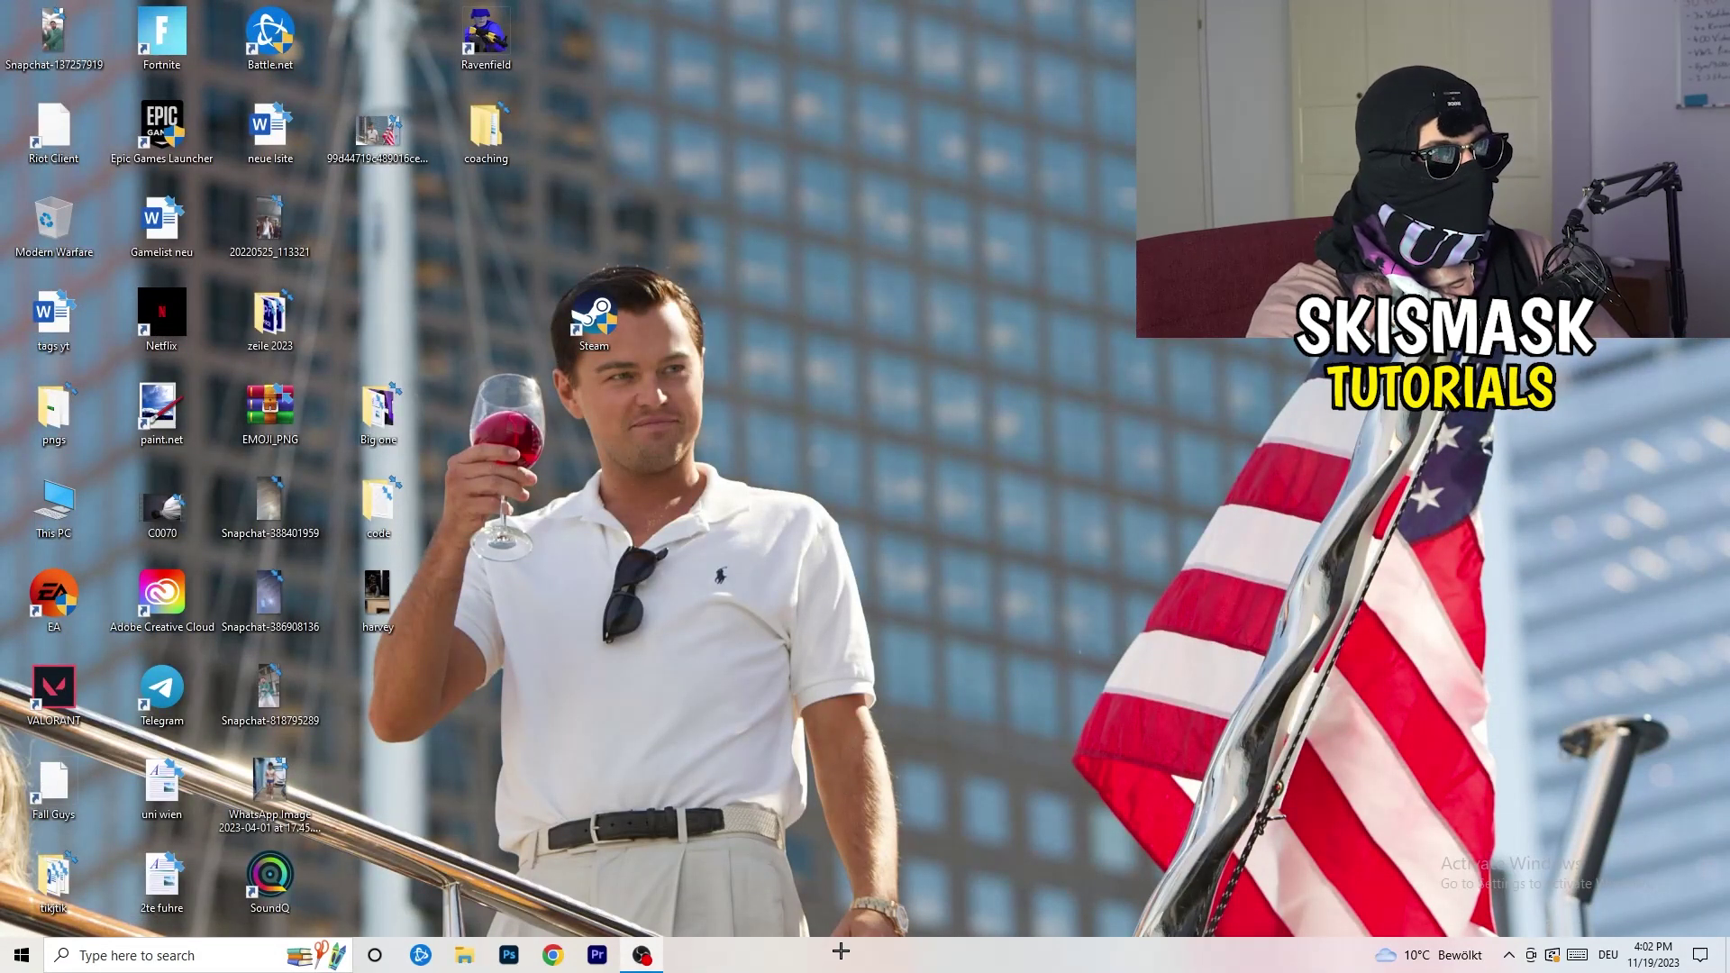
pyautogui.moveTo(839, 951)
pyautogui.mouseDown()
pyautogui.moveTo(616, 534)
pyautogui.moveTo(887, 964)
pyautogui.mouseUp()
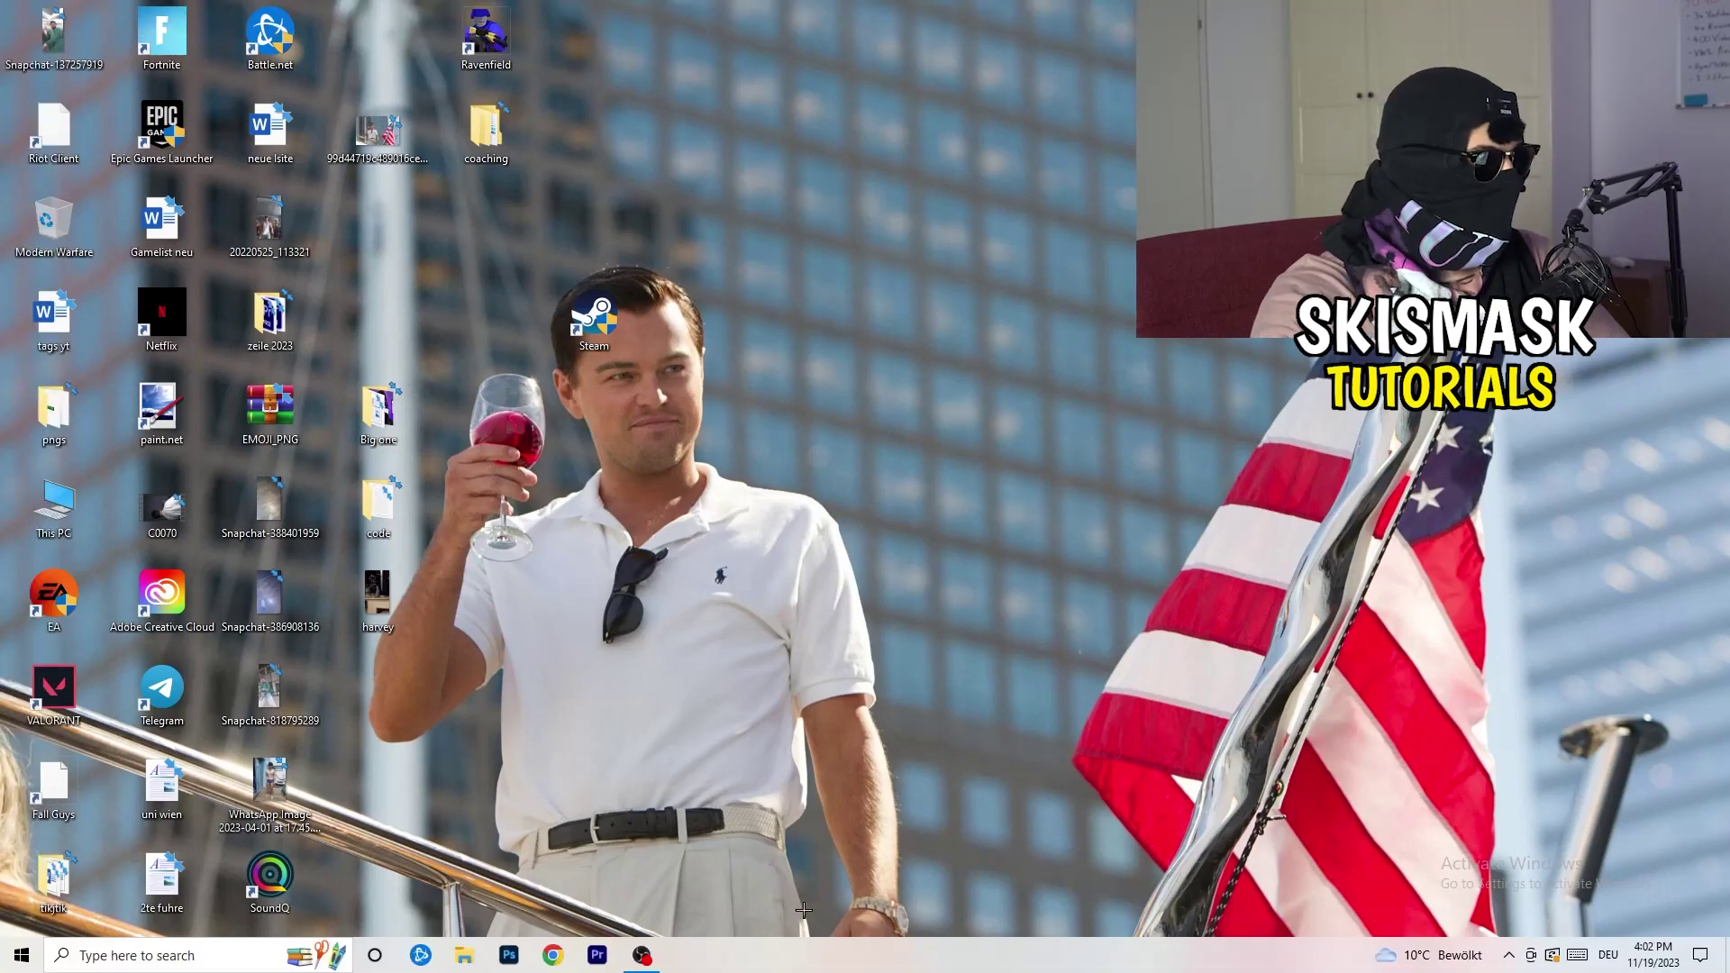
pyautogui.rightClick(887, 964)
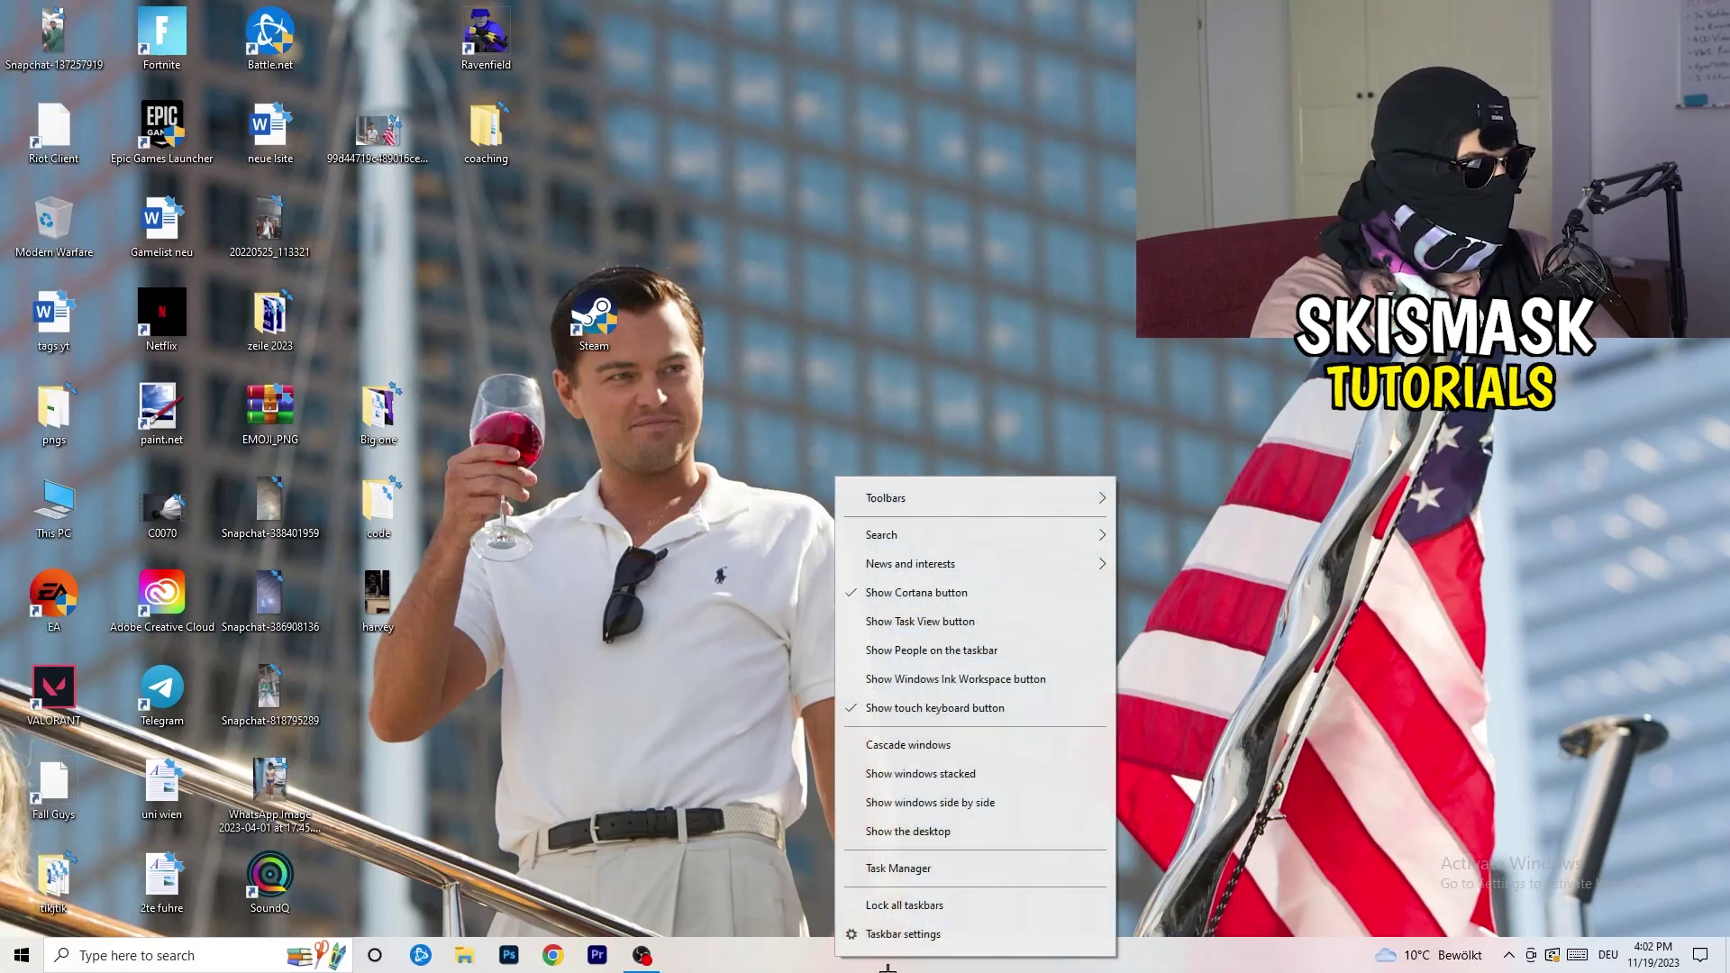
pyautogui.click(929, 870)
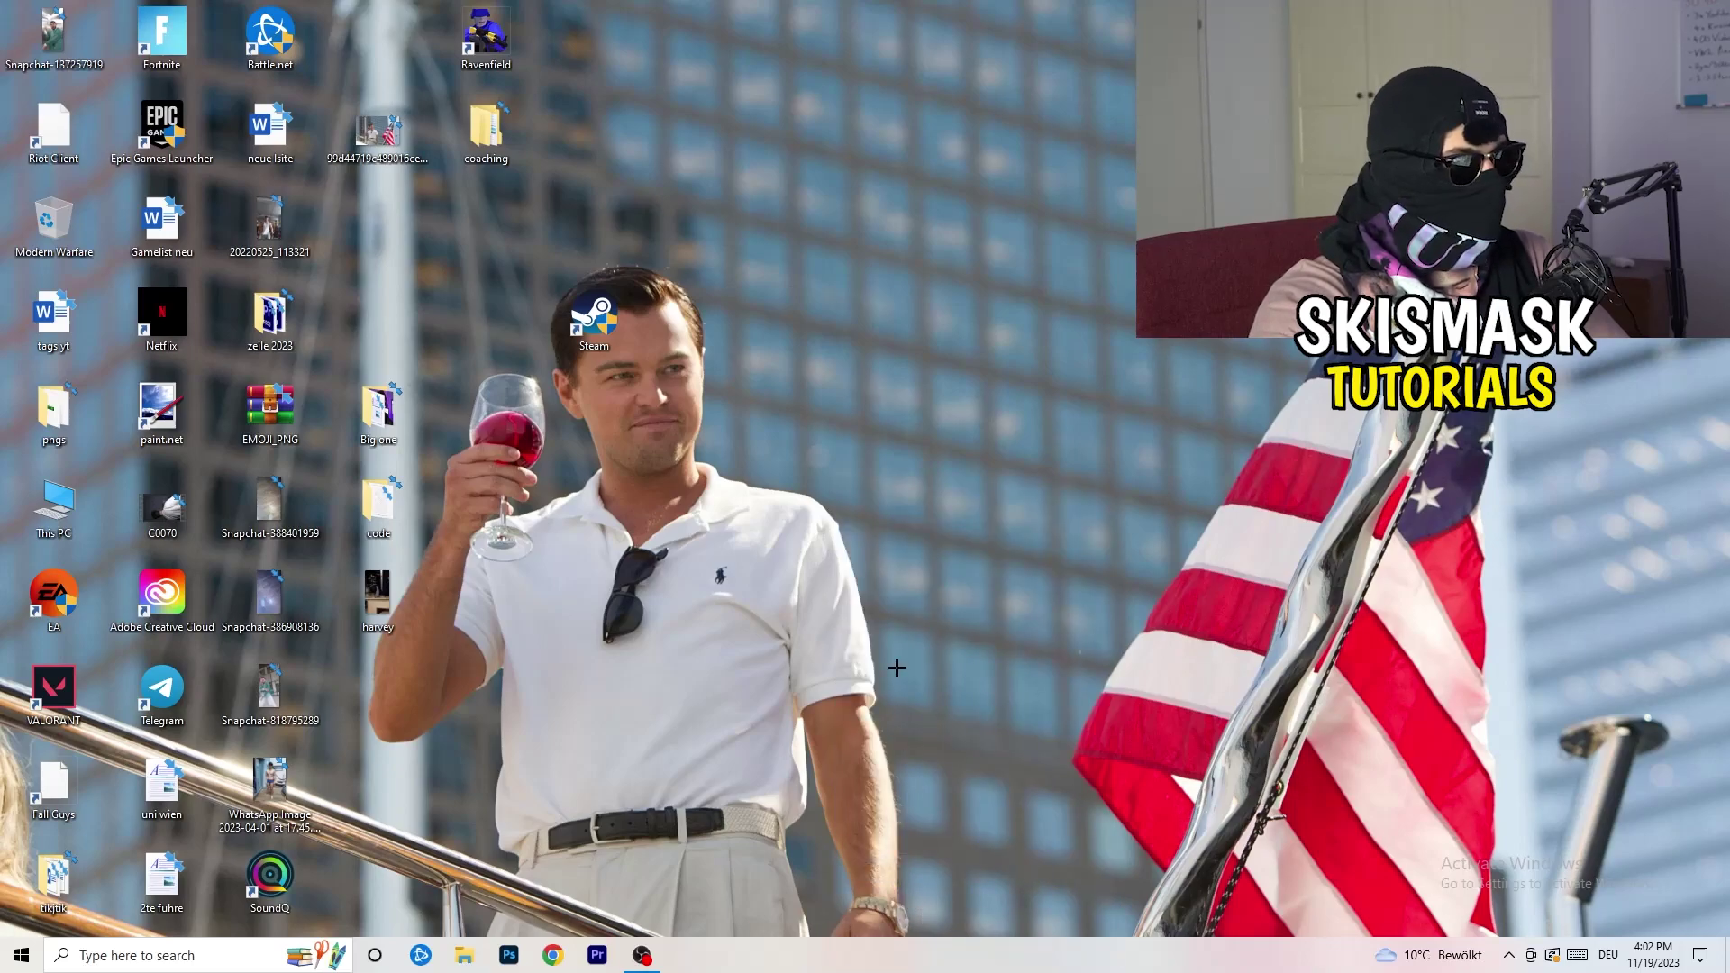
pyautogui.click(1007, 29)
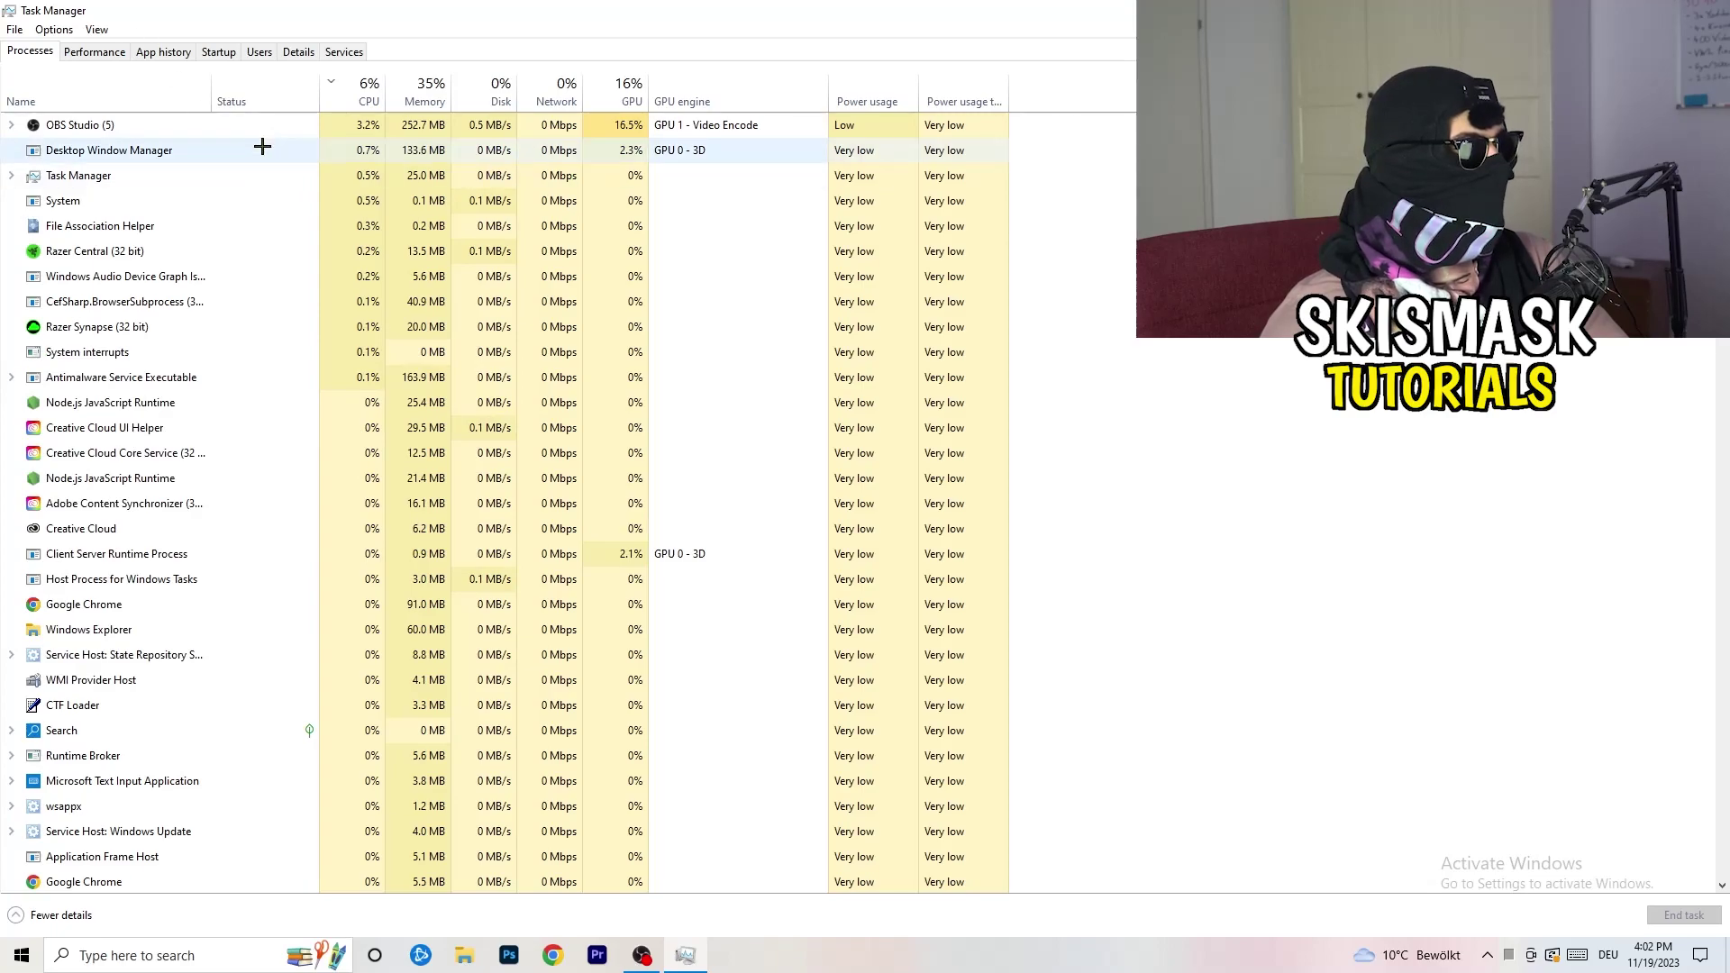
# Step: Sort processes by GPU usage, inspect OBS Studio's options, then sort by CPU usage
pyautogui.click(621, 90)
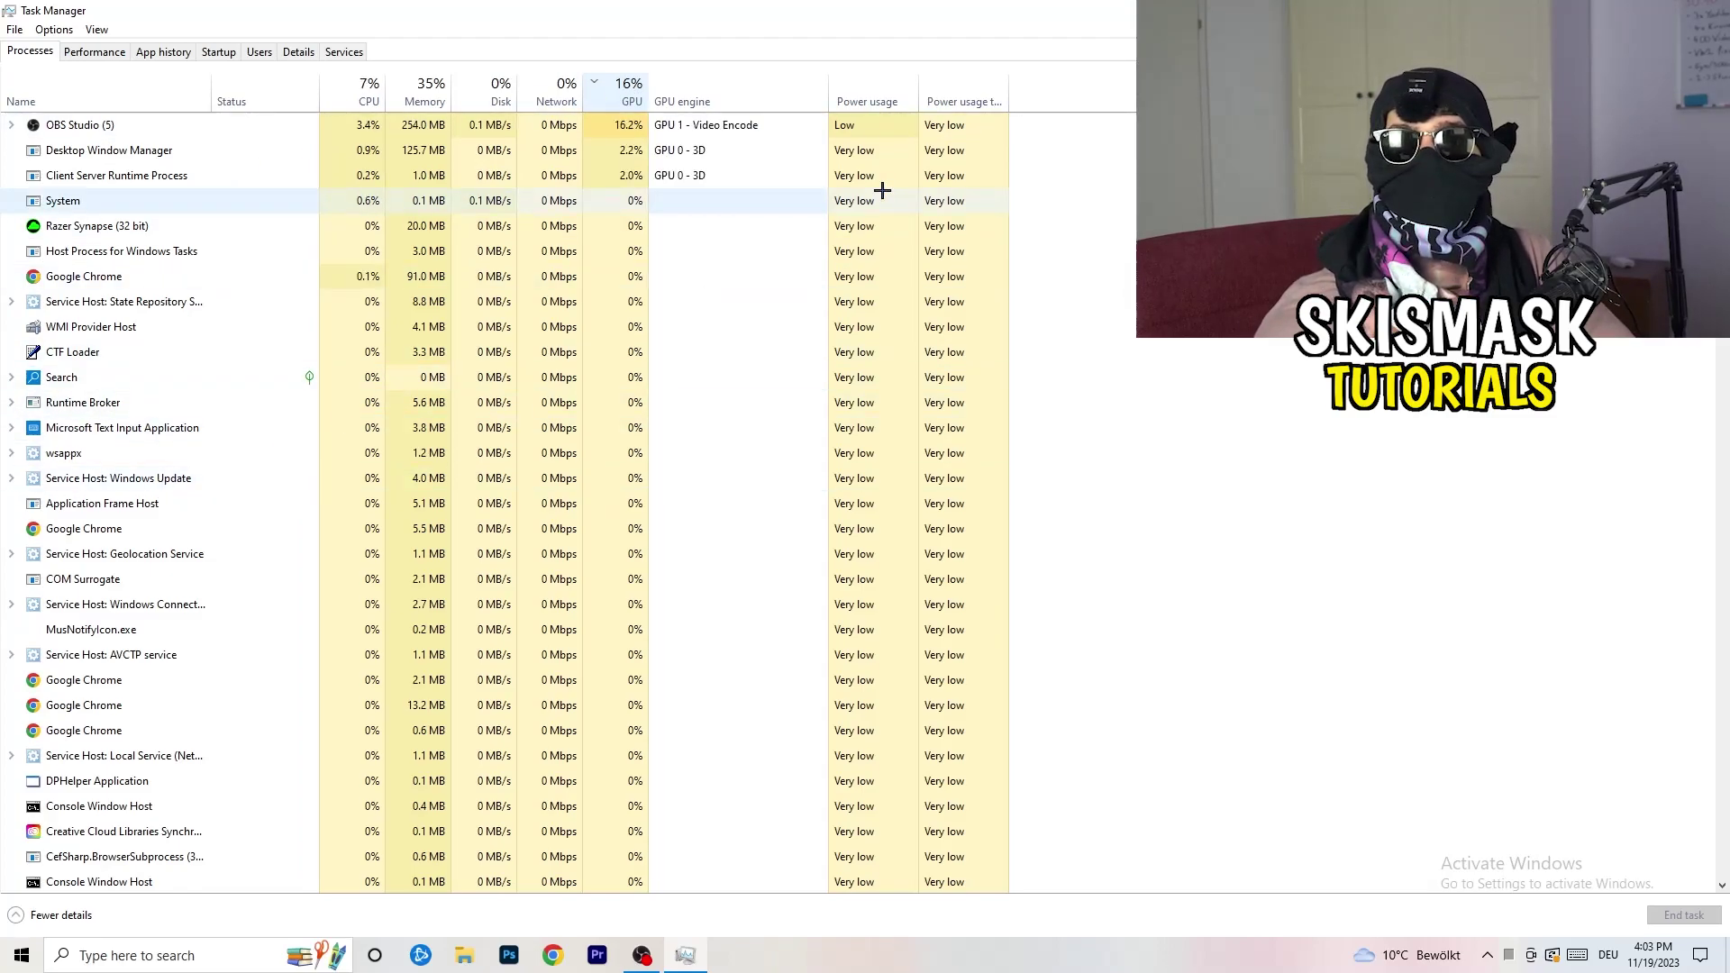
pyautogui.rightClick(628, 129)
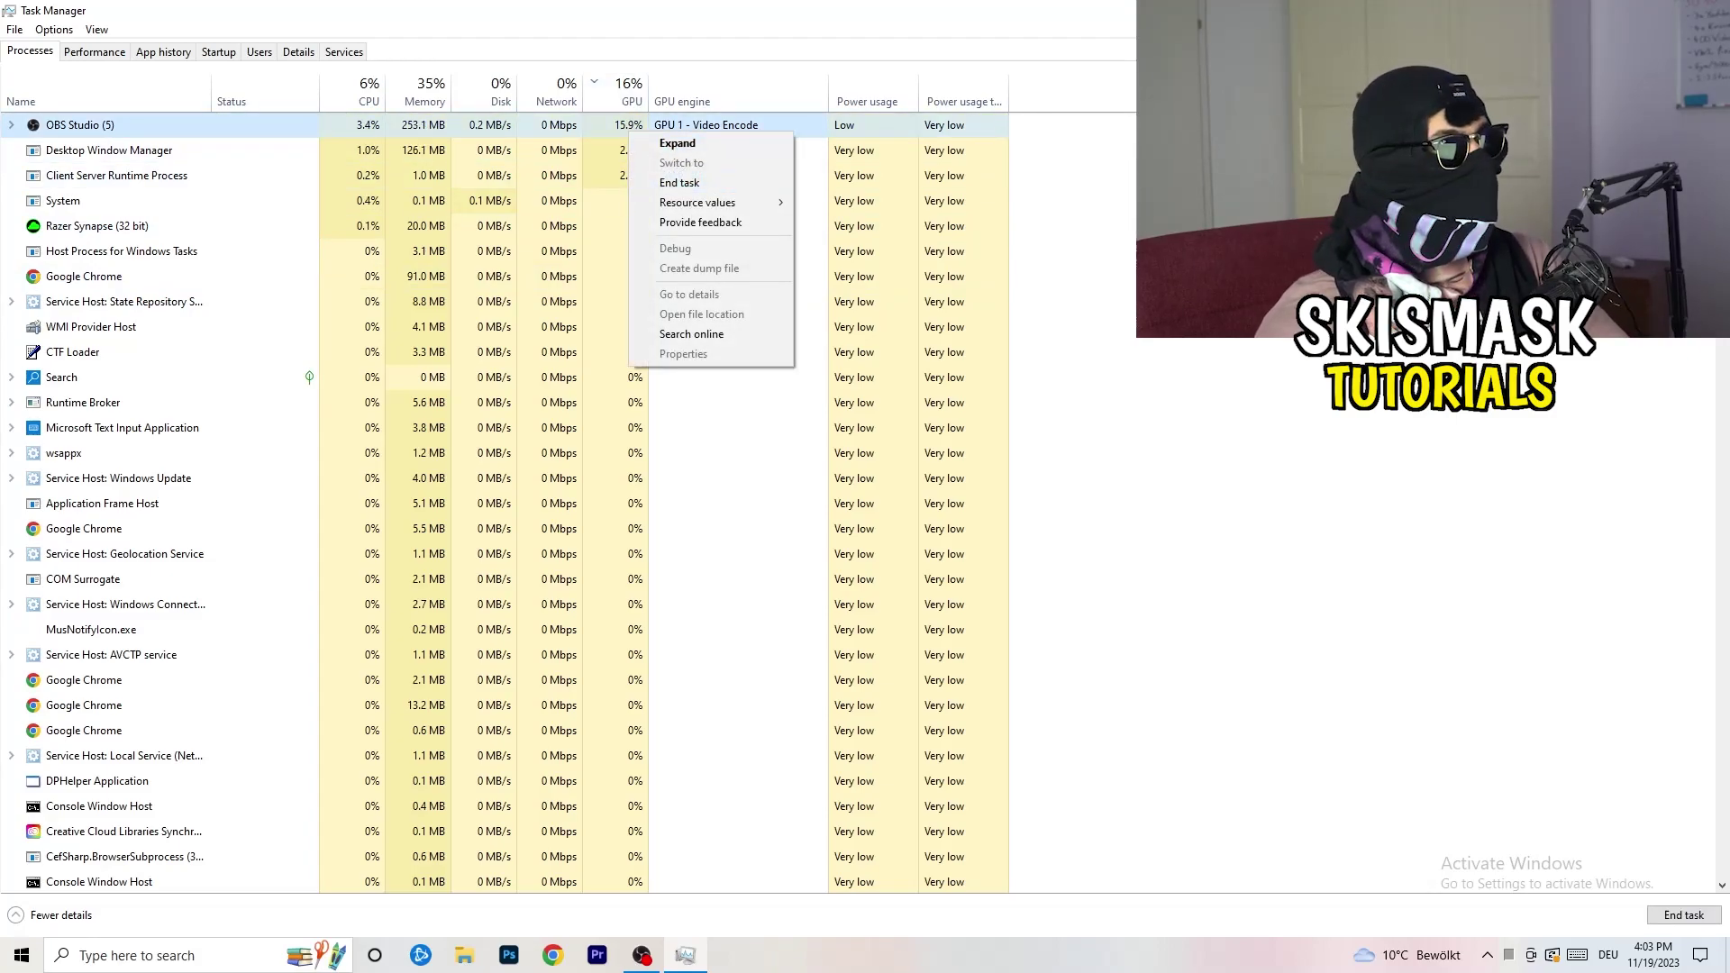
pyautogui.click(1102, 217)
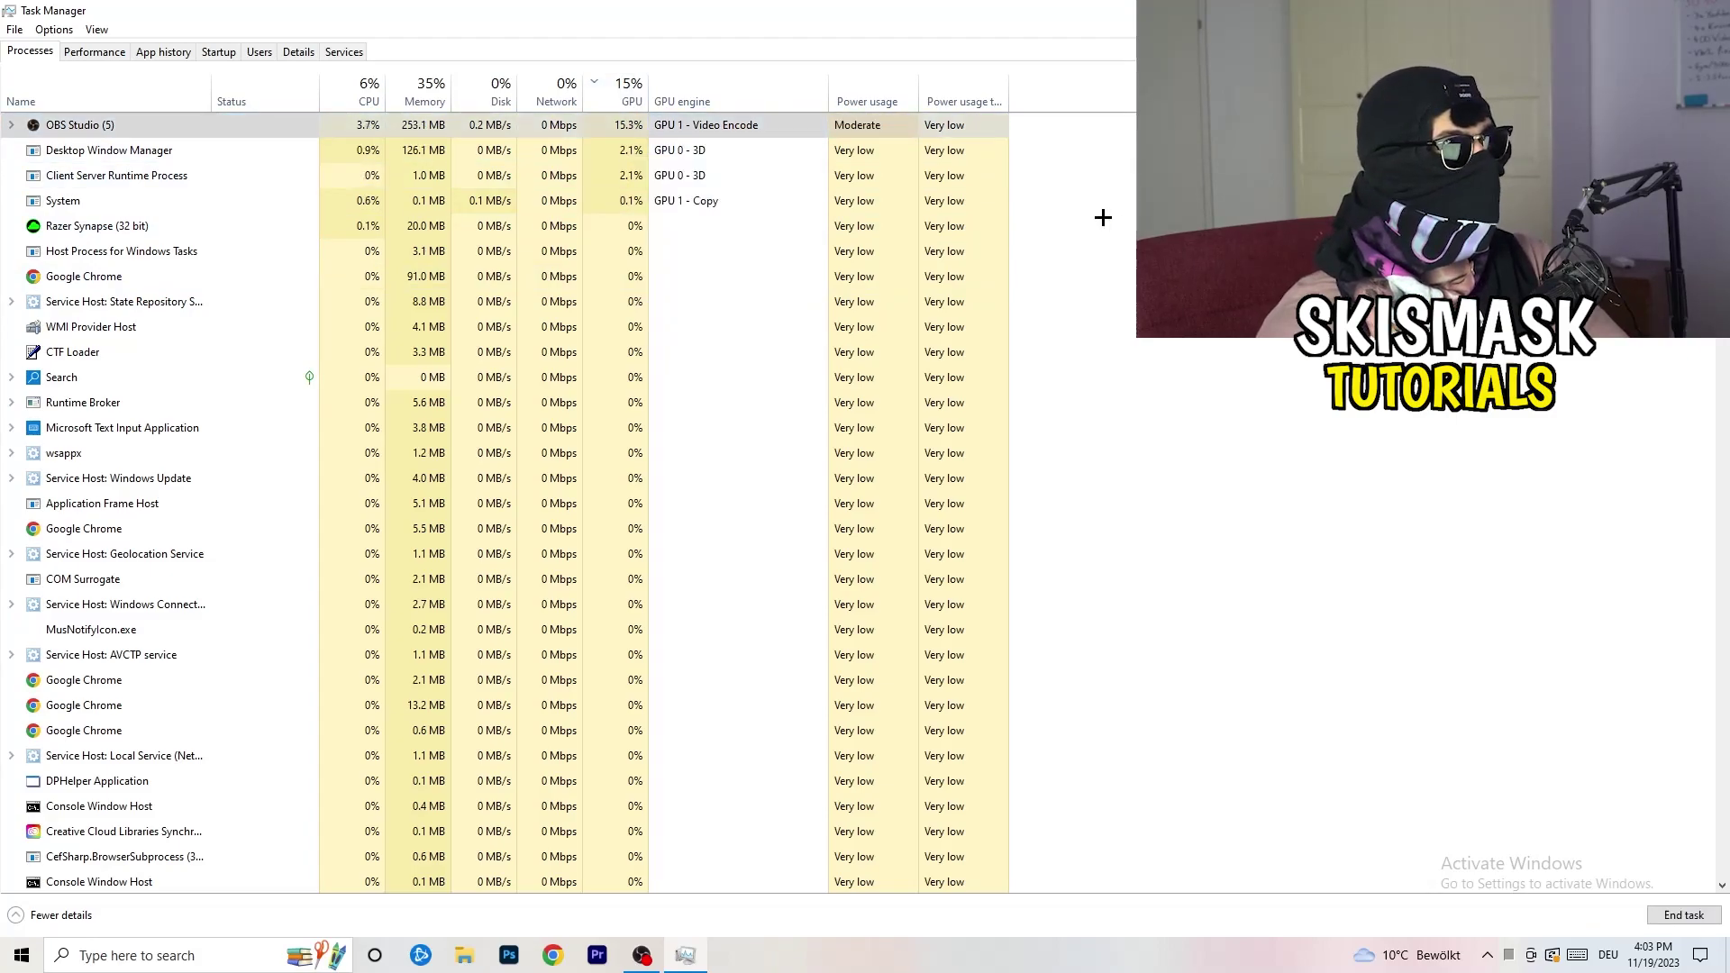
pyautogui.click(365, 90)
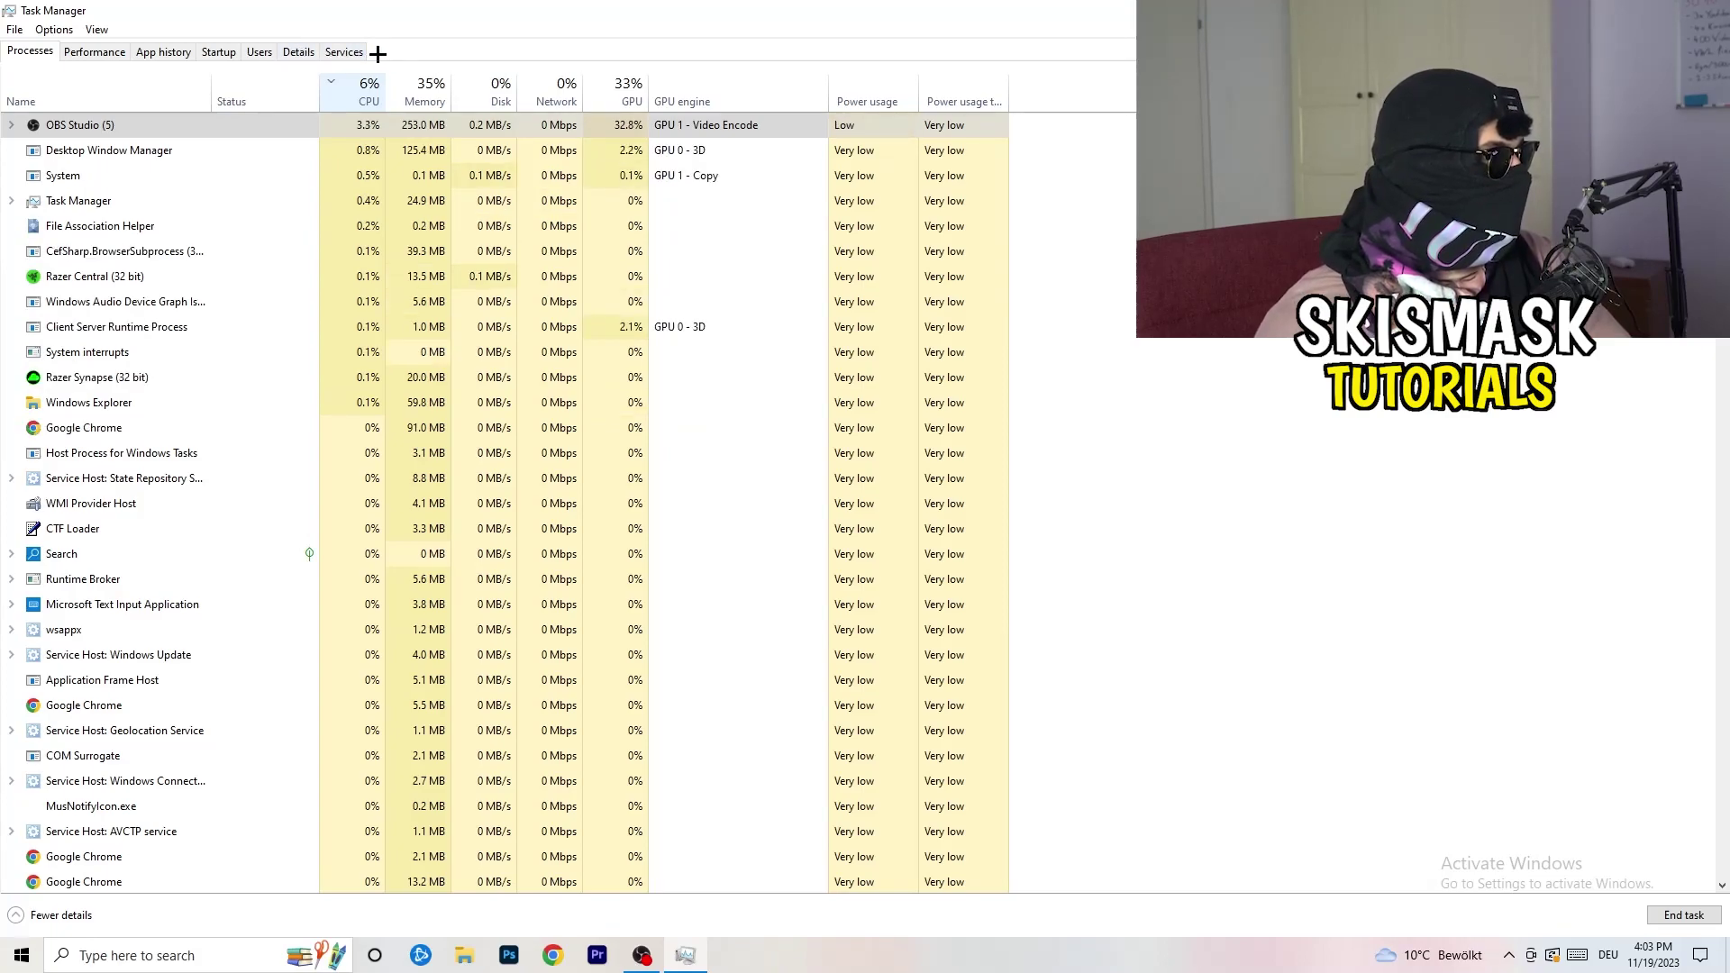
# Step: Browse the Details list and a Creative Cloud helper's options, then show the Startup apps list
pyautogui.click(298, 52)
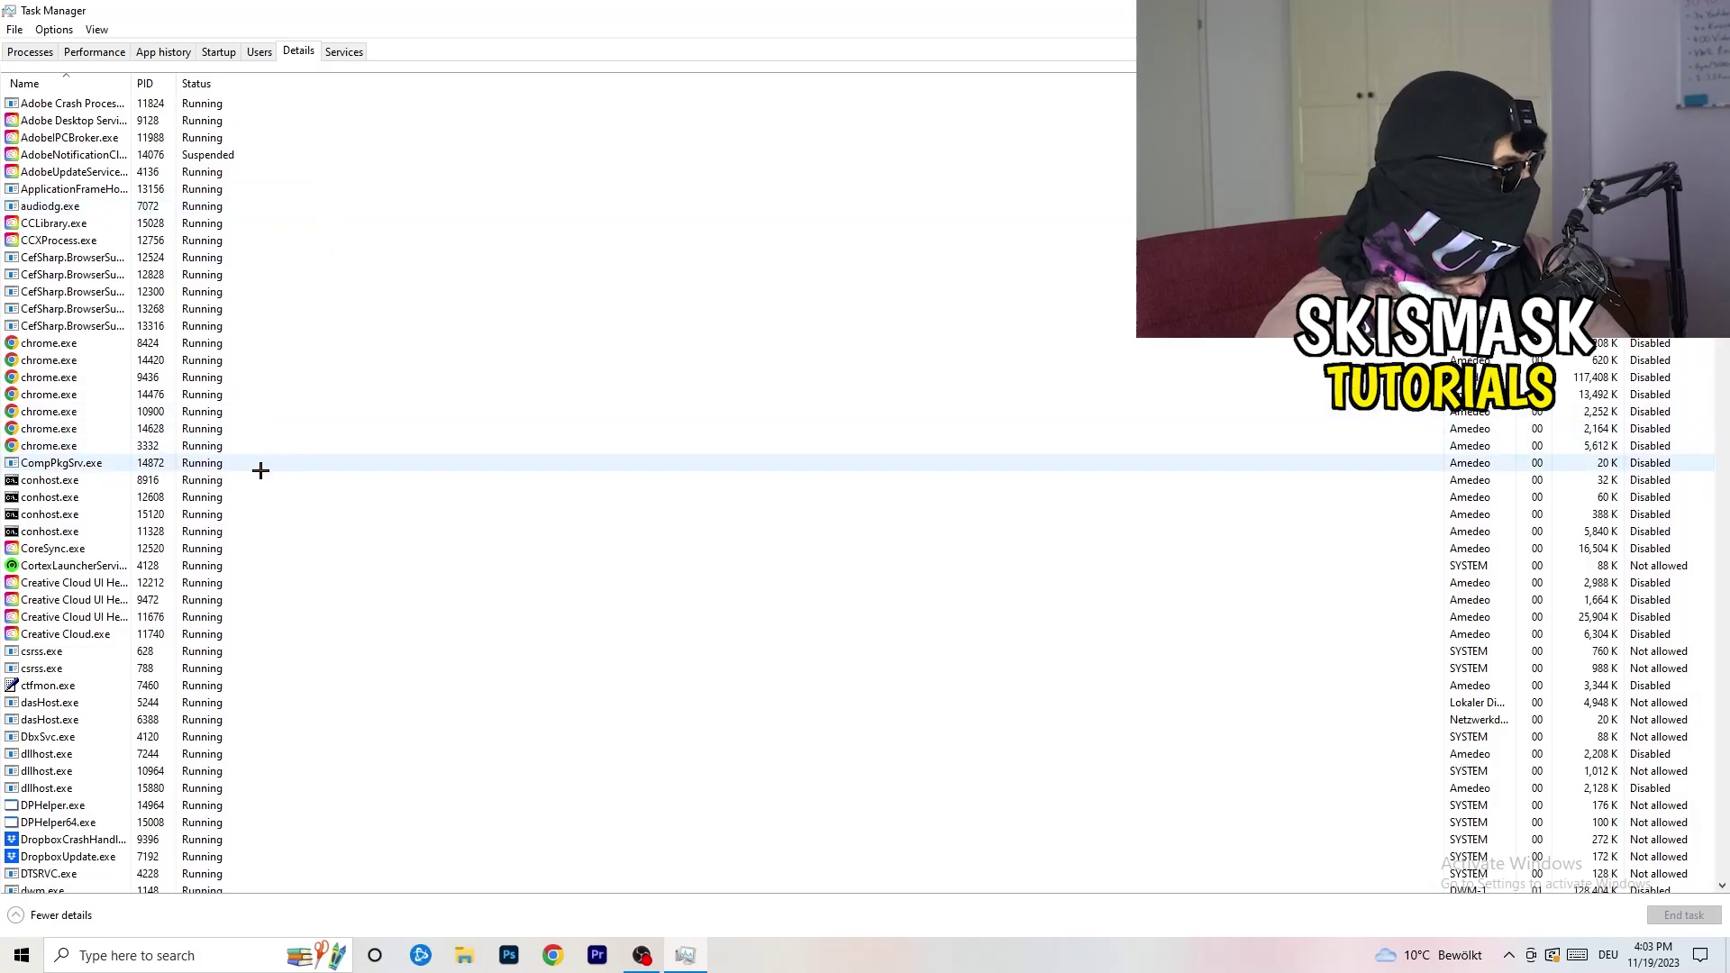
pyautogui.scroll(-12, 256, 467)
pyautogui.scroll(12, 256, 466)
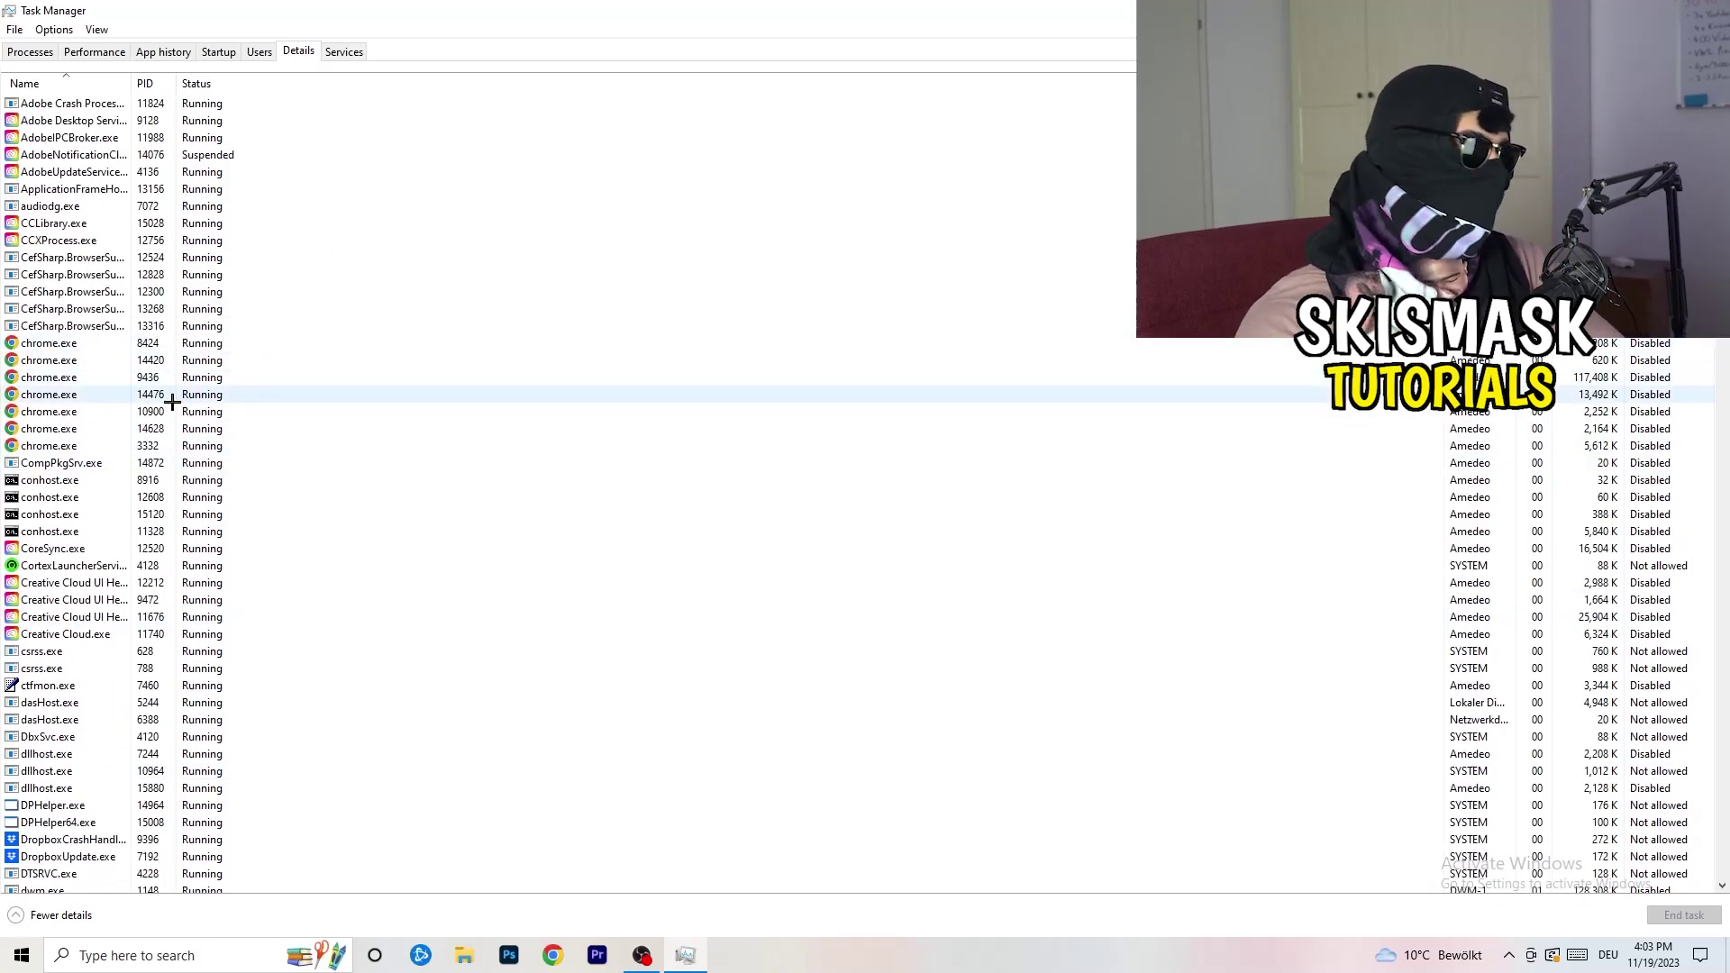
pyautogui.scroll(-3, 99, 470)
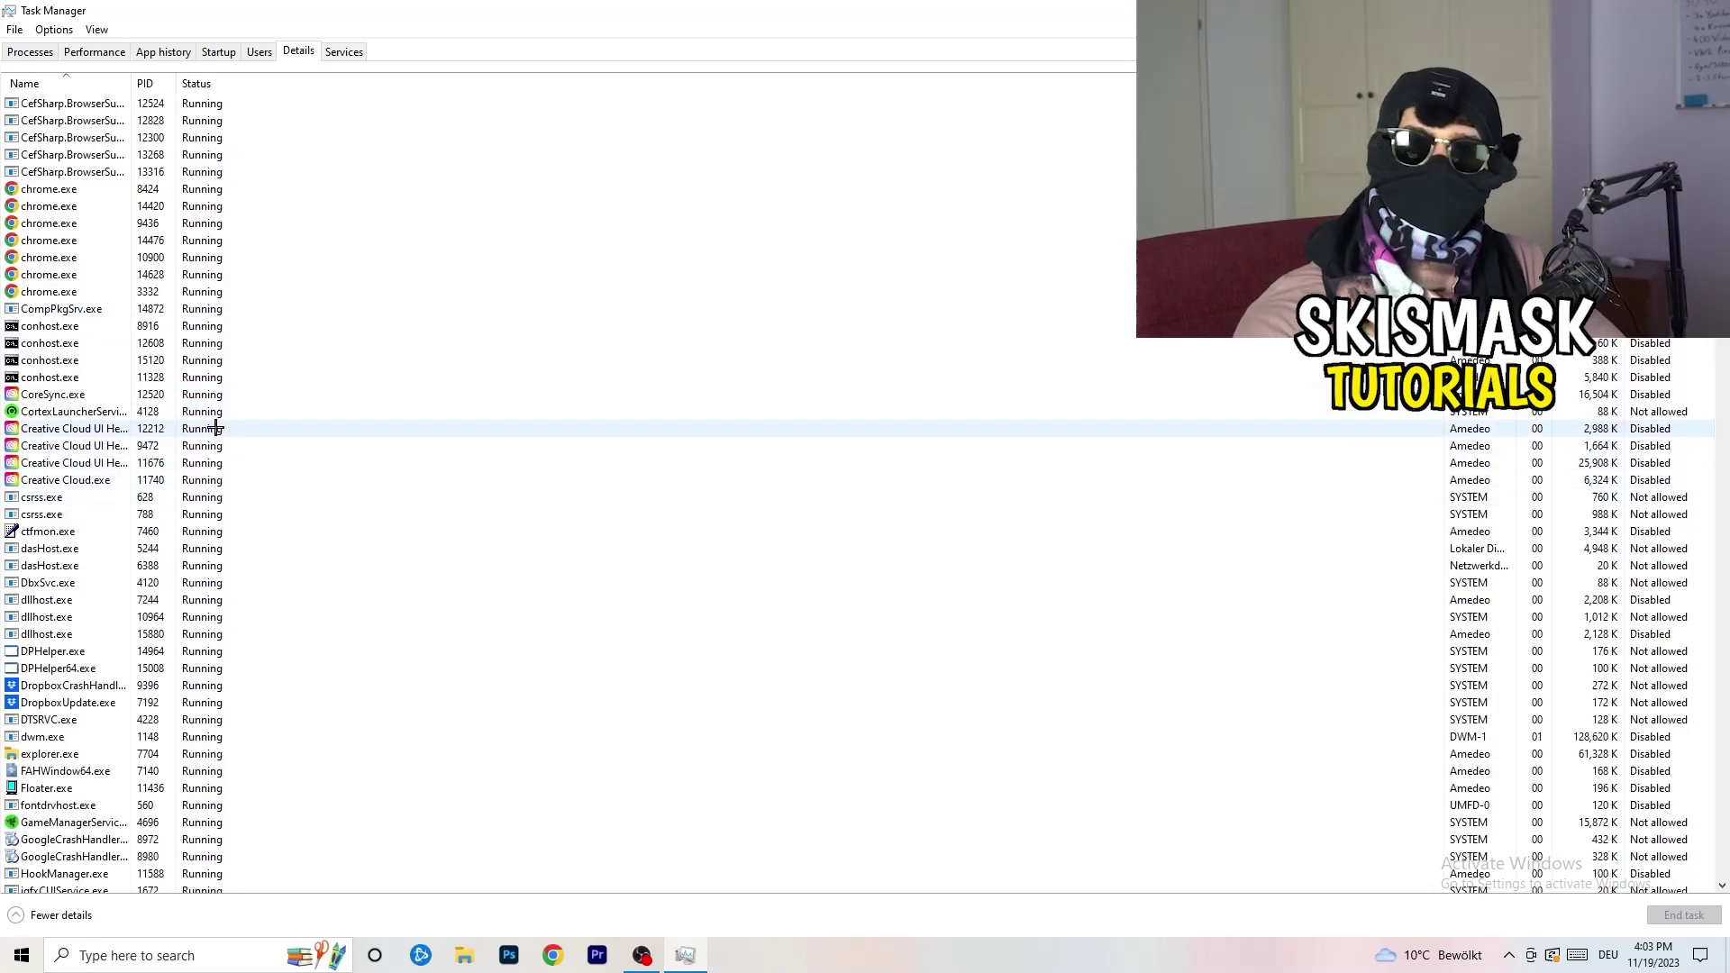
pyautogui.rightClick(72, 462)
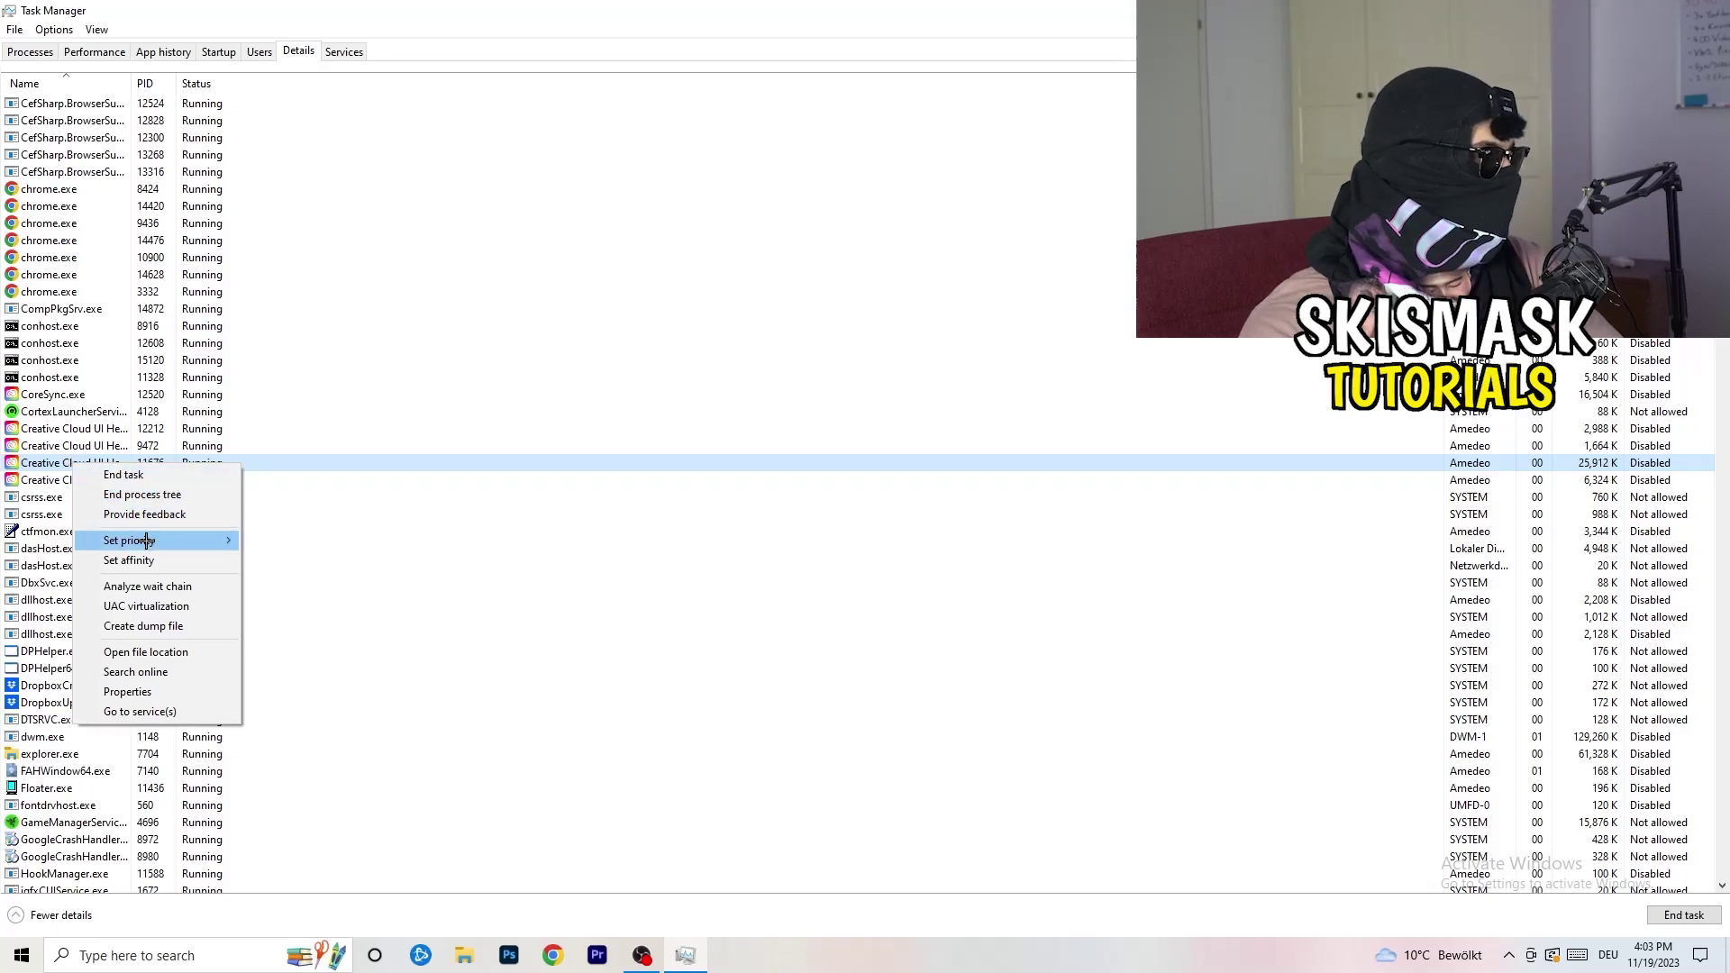
pyautogui.moveTo(129, 539)
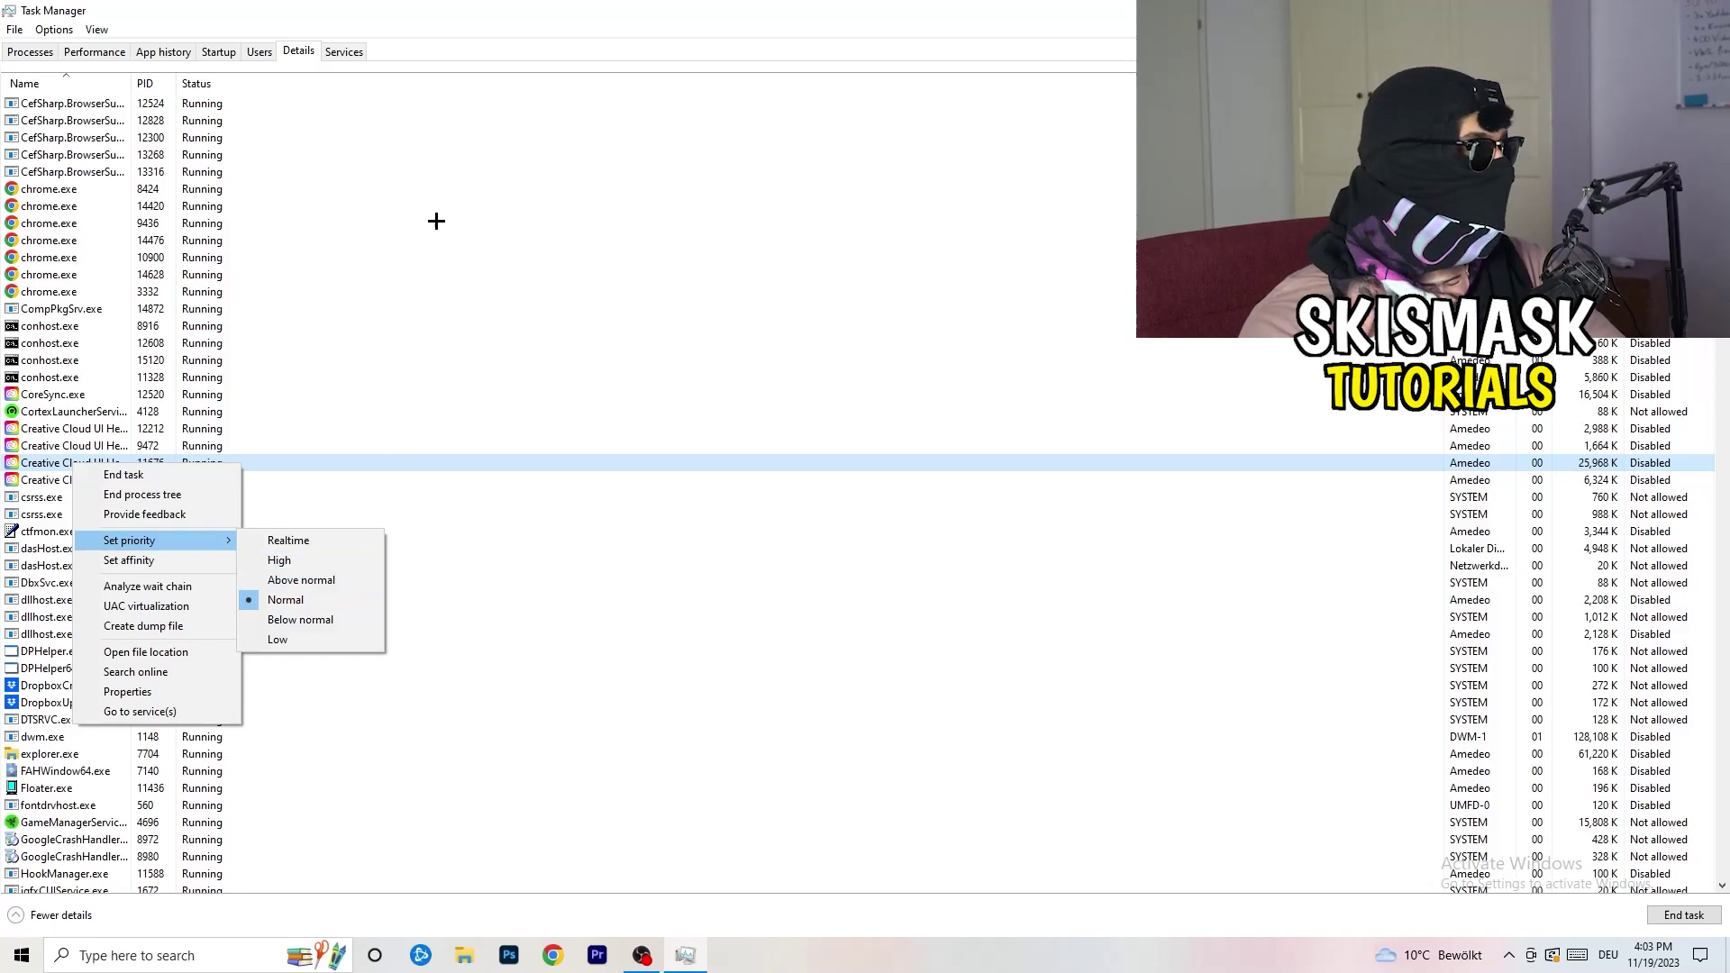
pyautogui.click(219, 52)
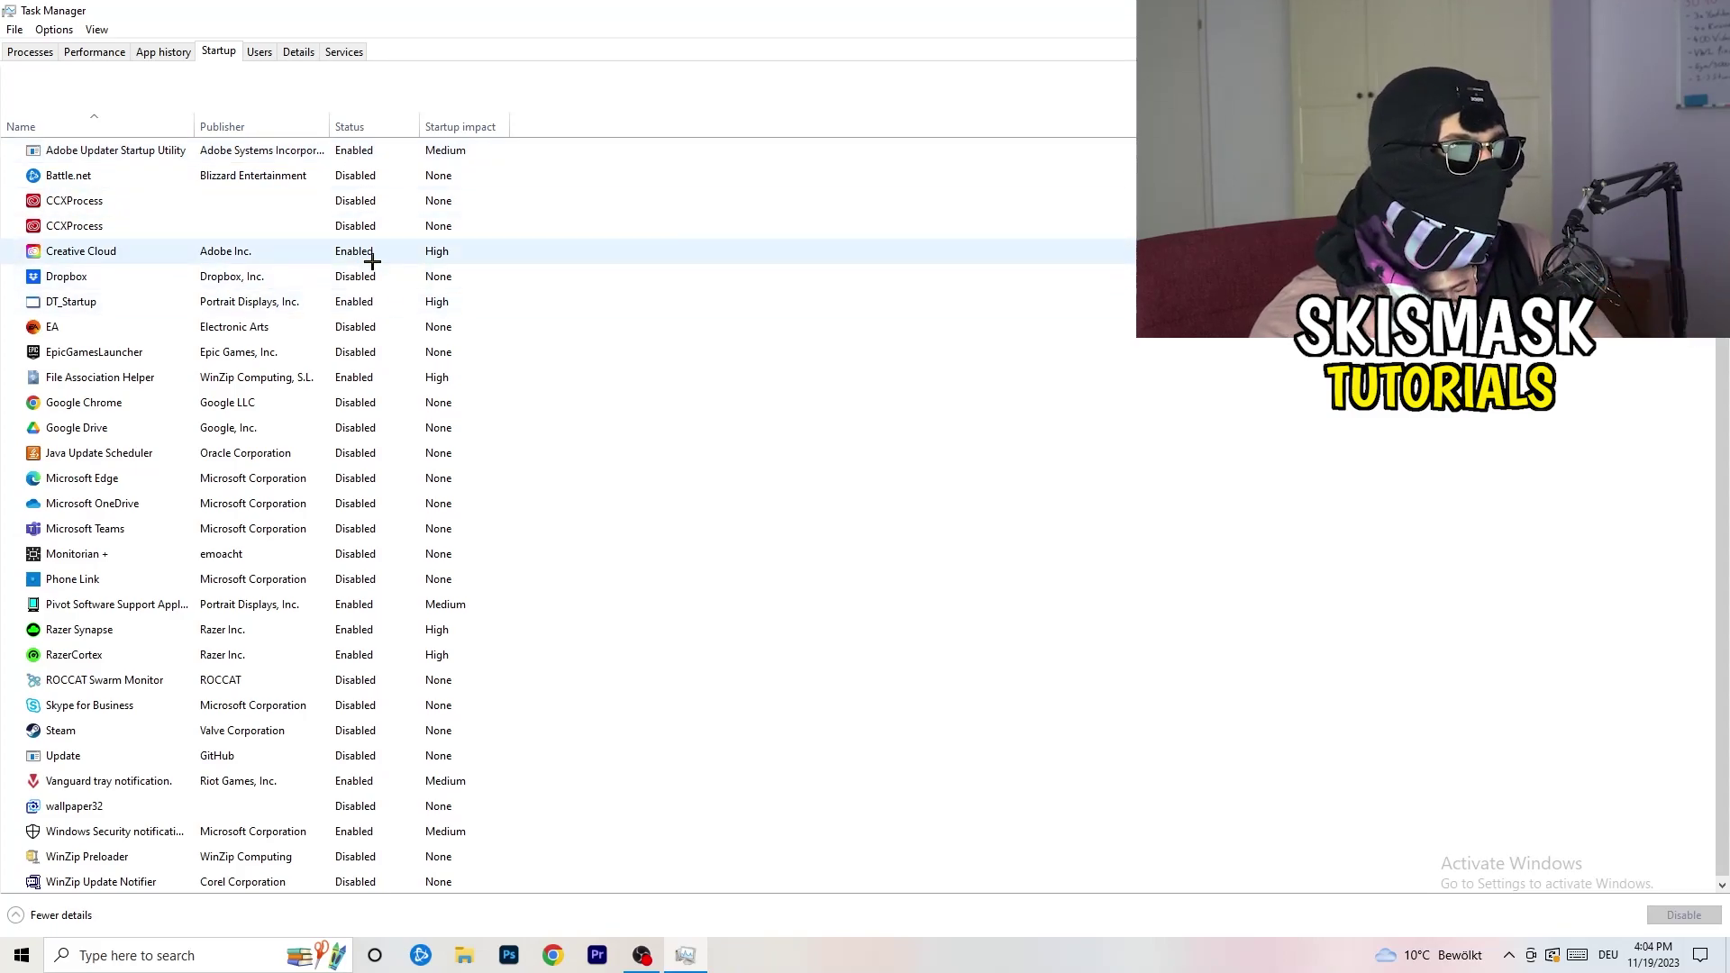
# Step: Dismiss DT_Startup's options, leaving it enabled, and close Task Manager
pyautogui.rightClick(396, 296)
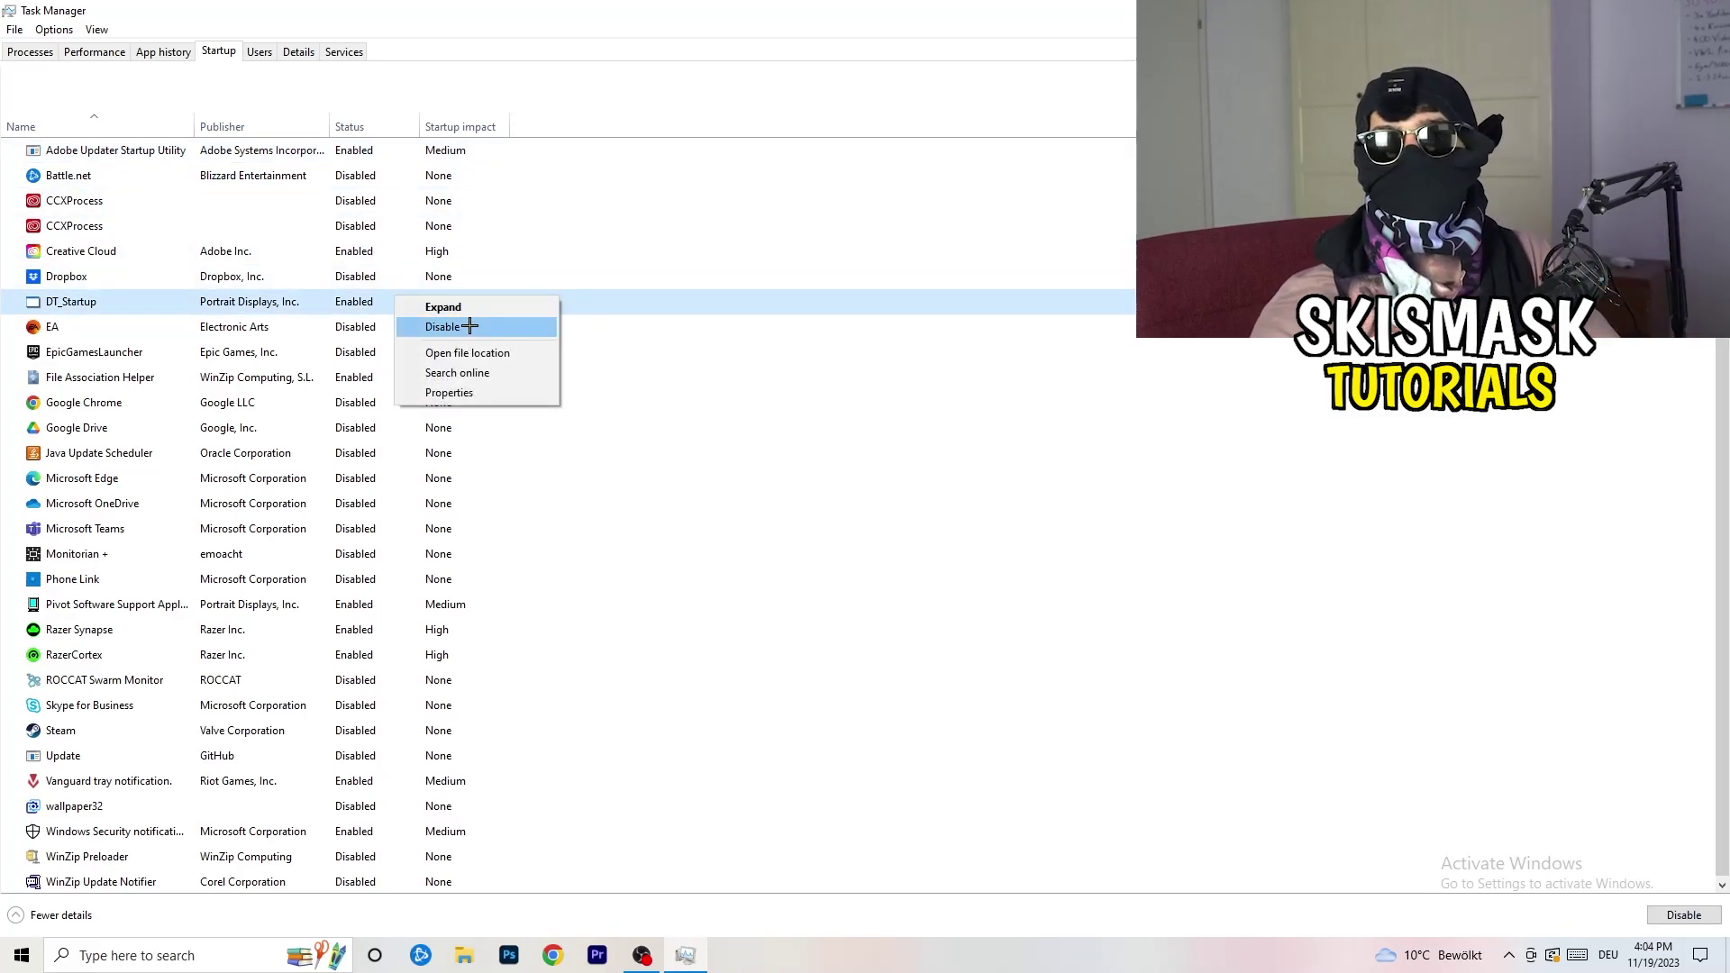
pyautogui.press('Escape')
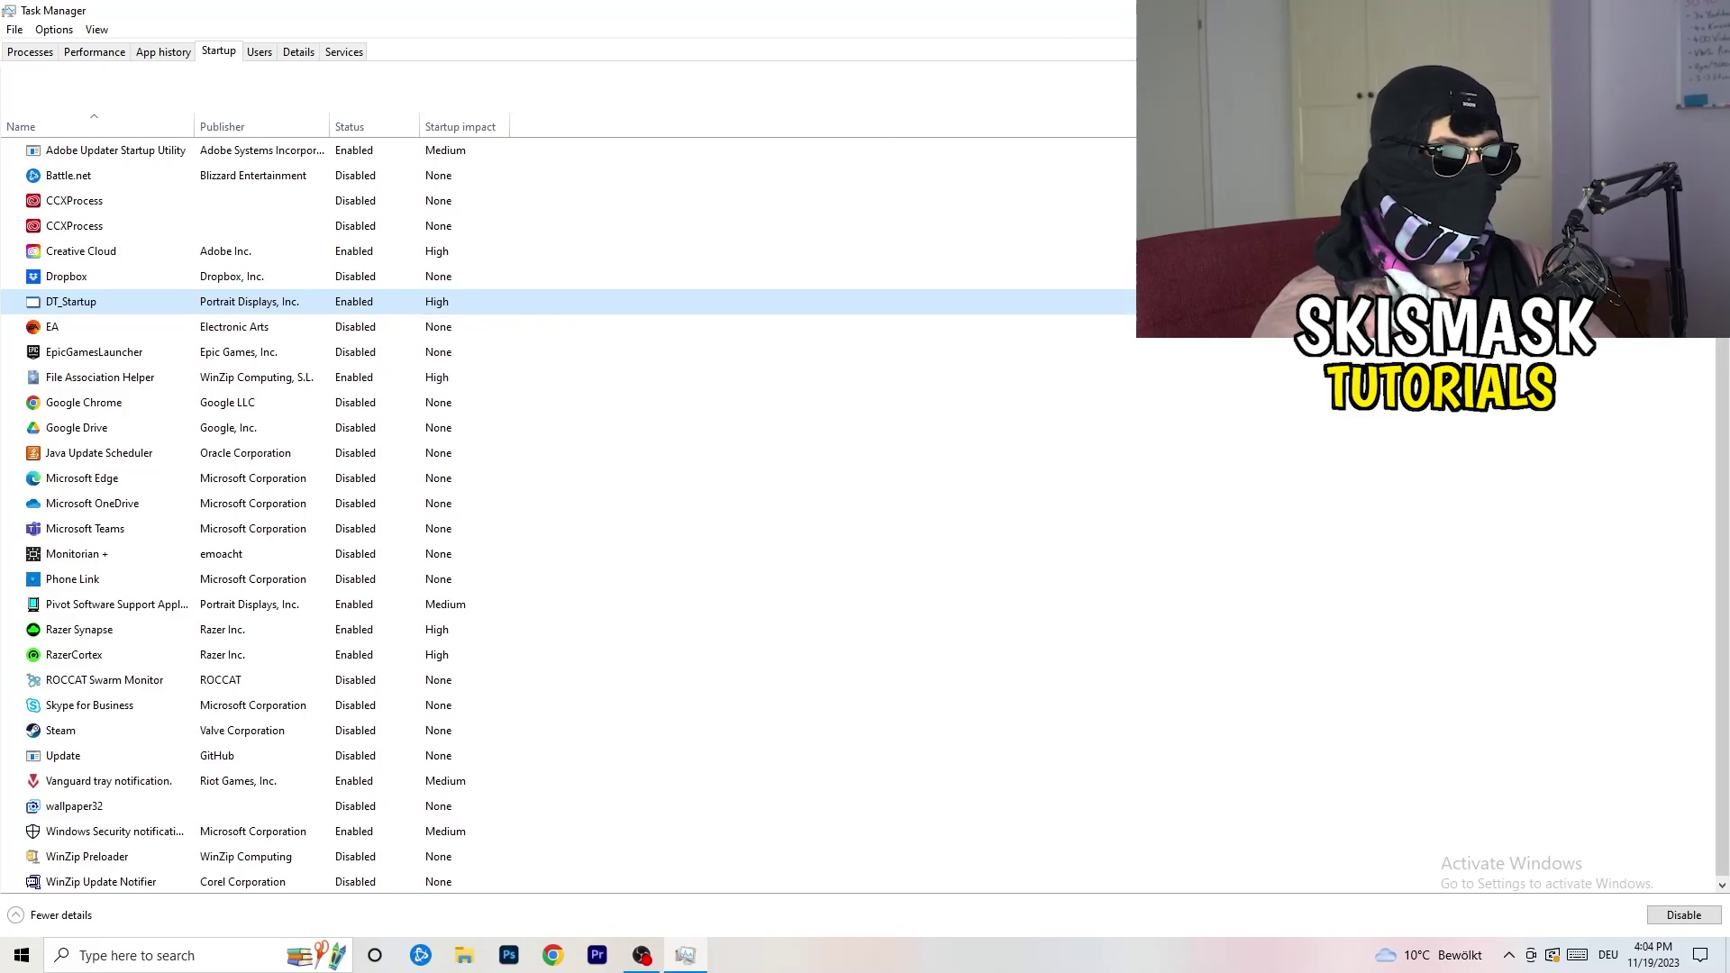
pyautogui.hotkey('alt', 'F4')
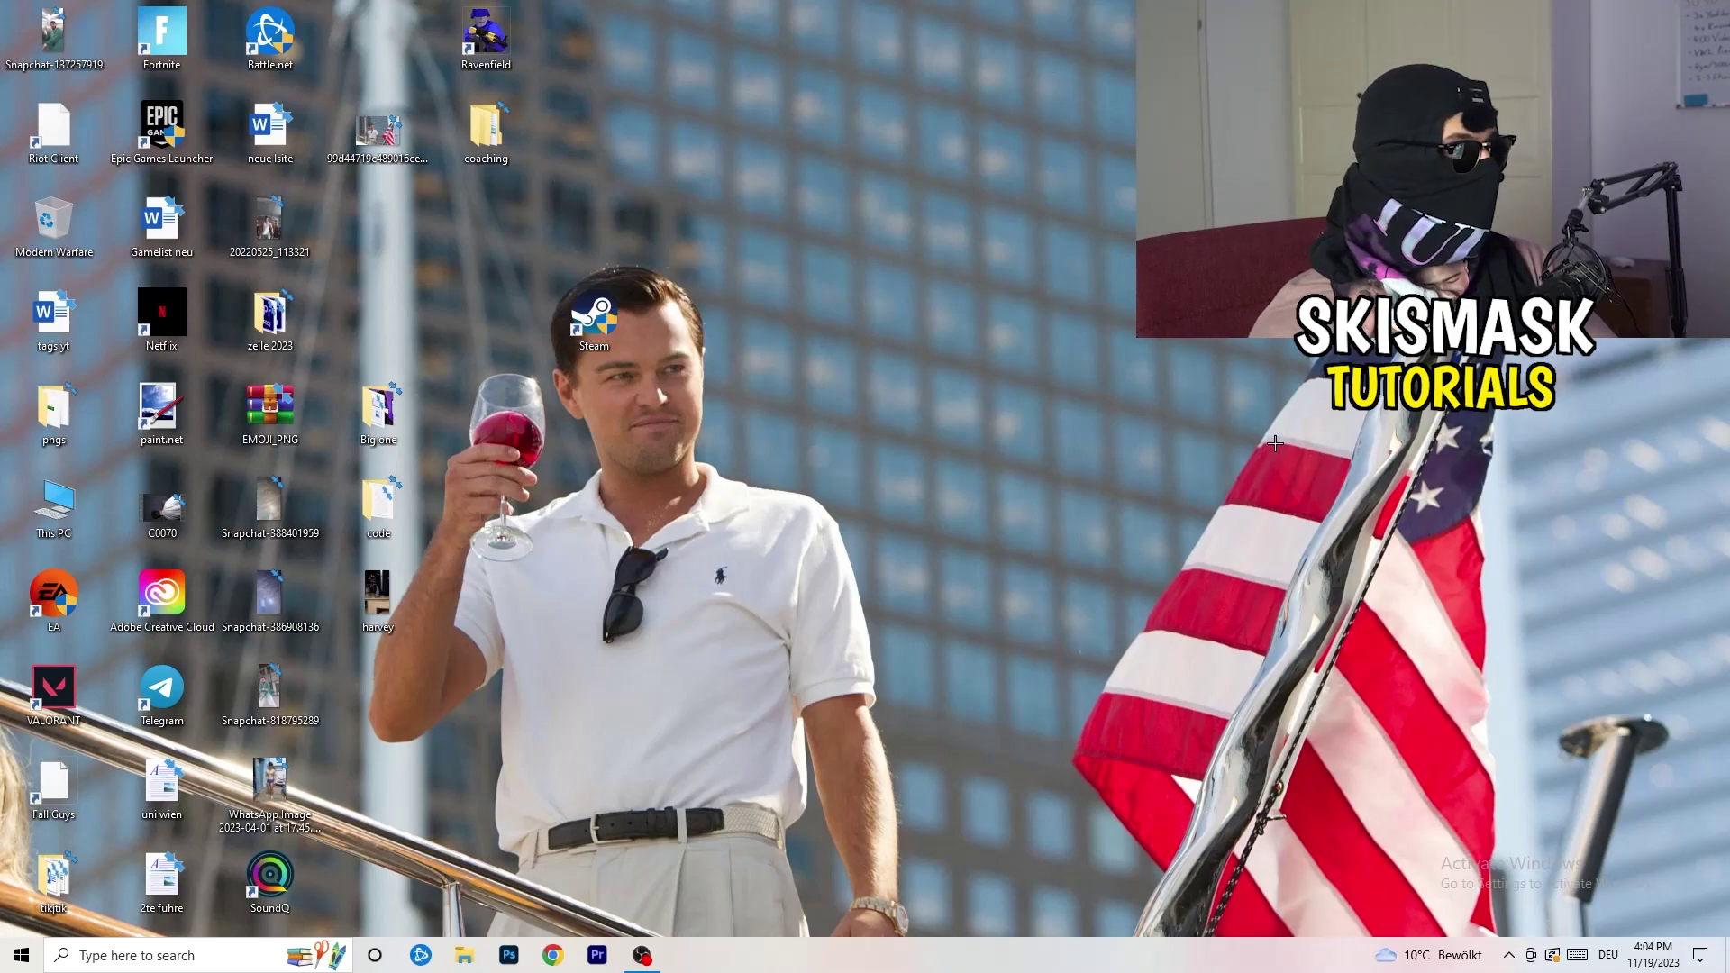
# Step: Open Windows Settings on the System Display page
pyautogui.click(16, 962)
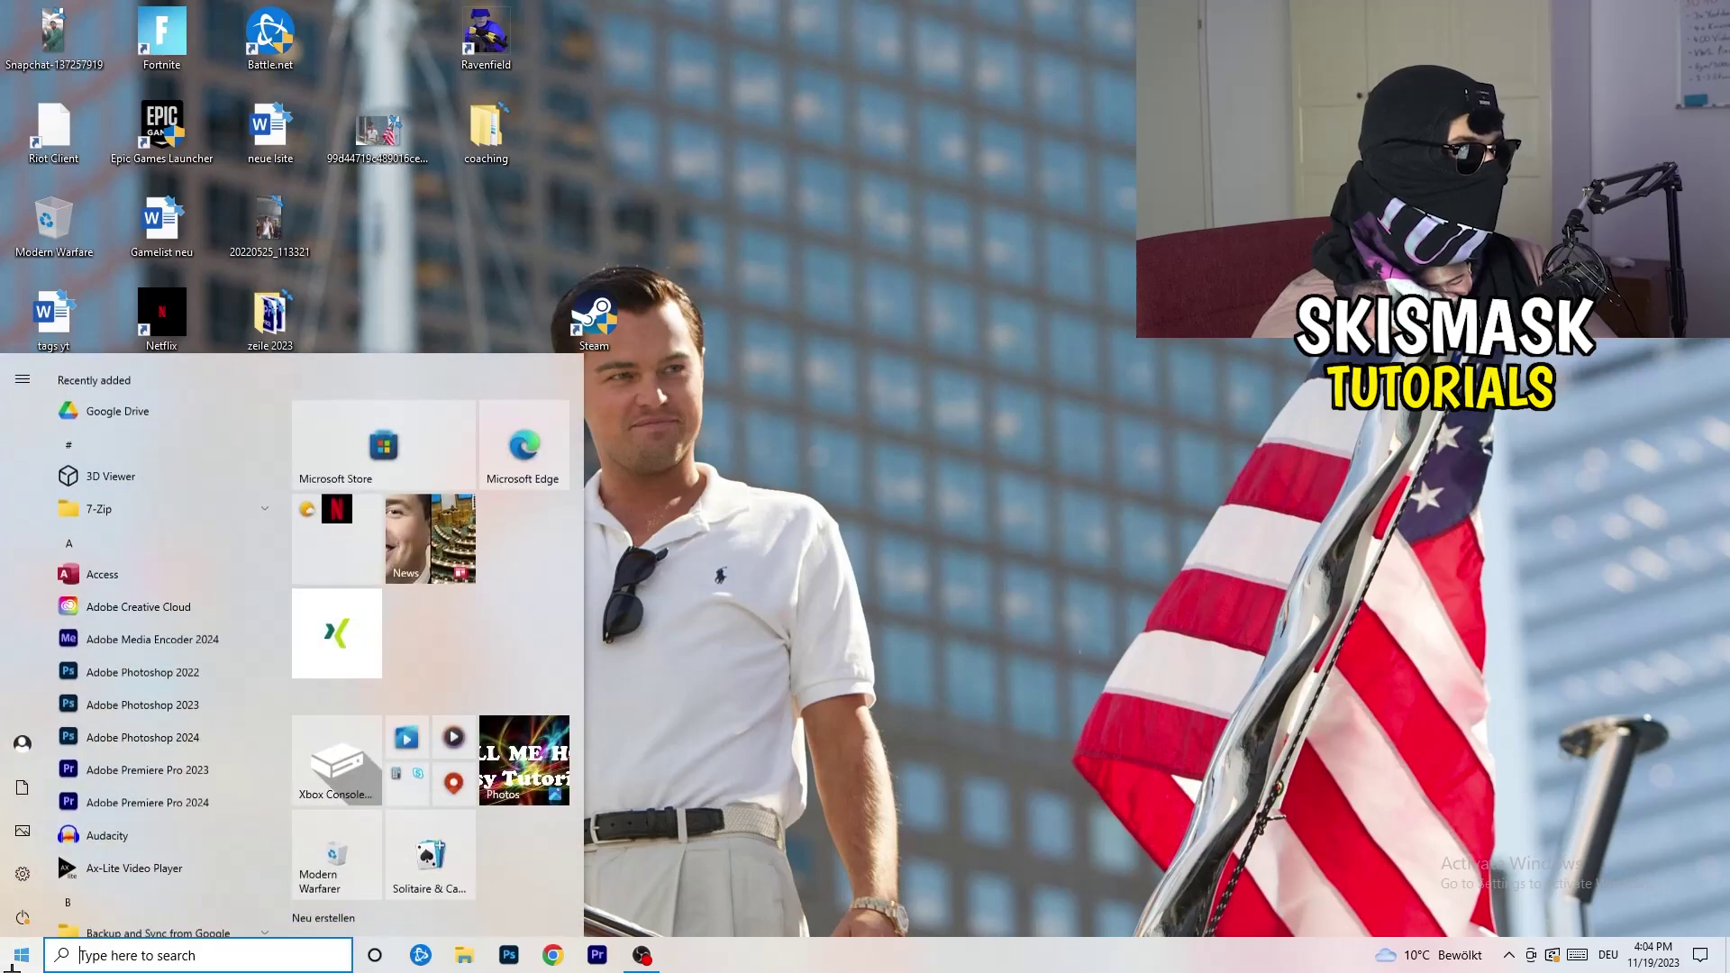
pyautogui.click(24, 879)
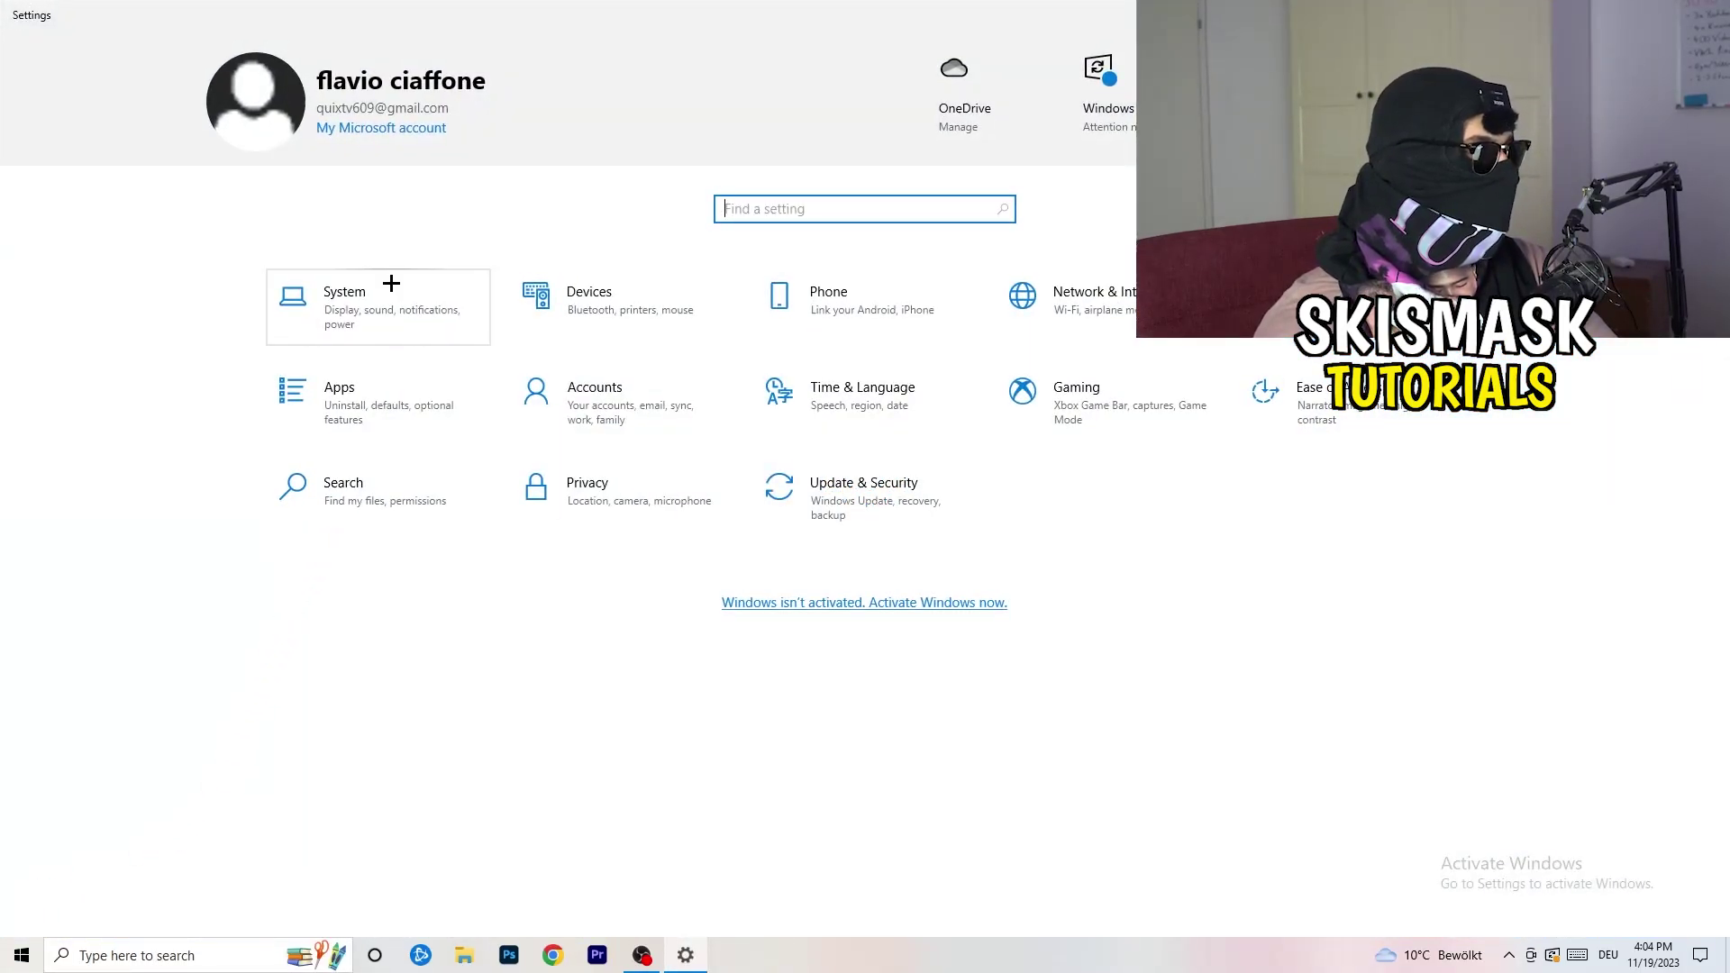
pyautogui.click(407, 291)
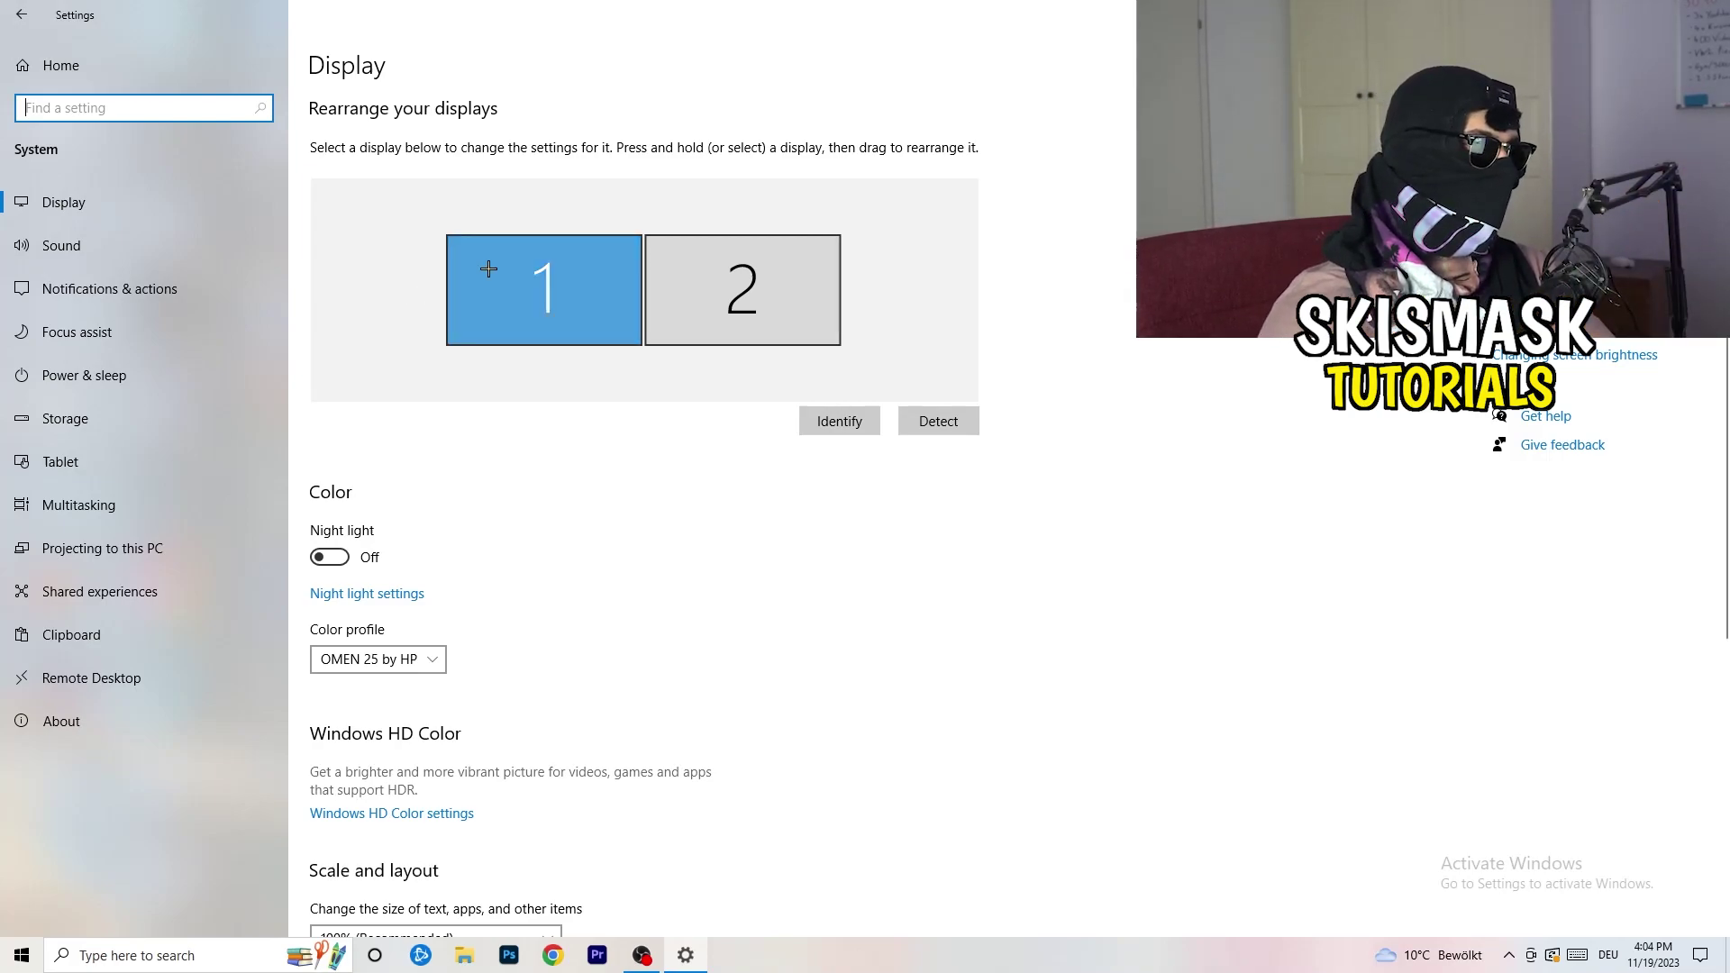
# Step: Keep text scaling at 100% with resolution at 1920 × 1080
pyautogui.scroll(-5, 630, 324)
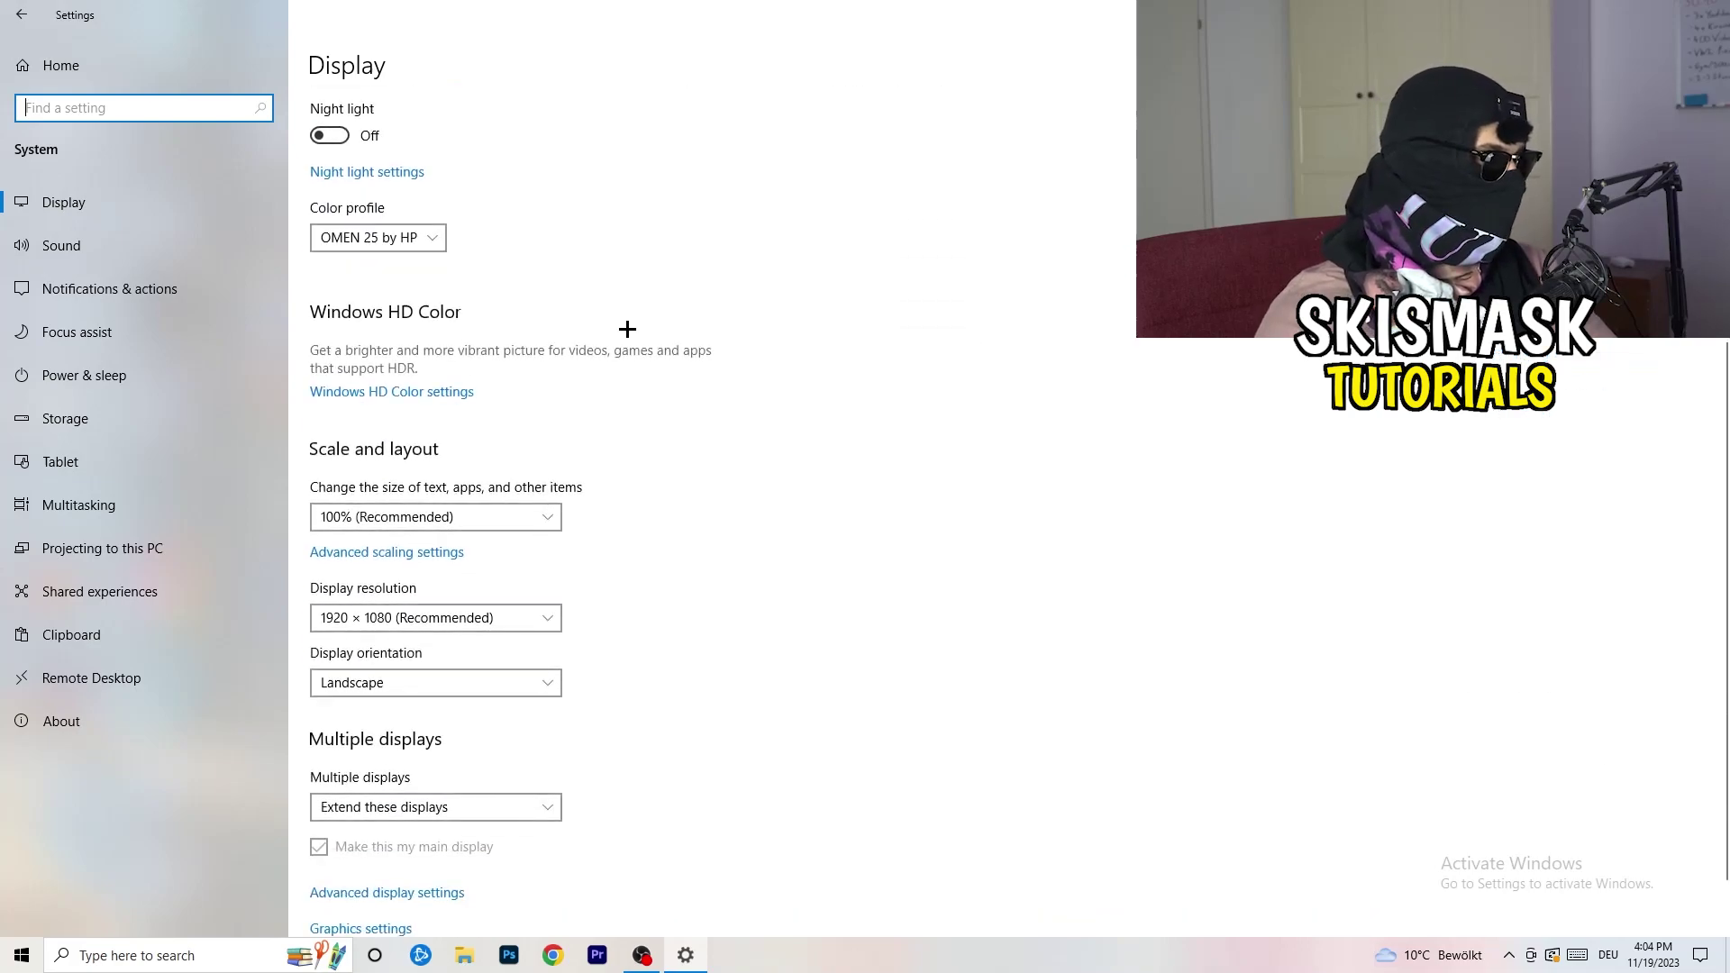
pyautogui.click(495, 521)
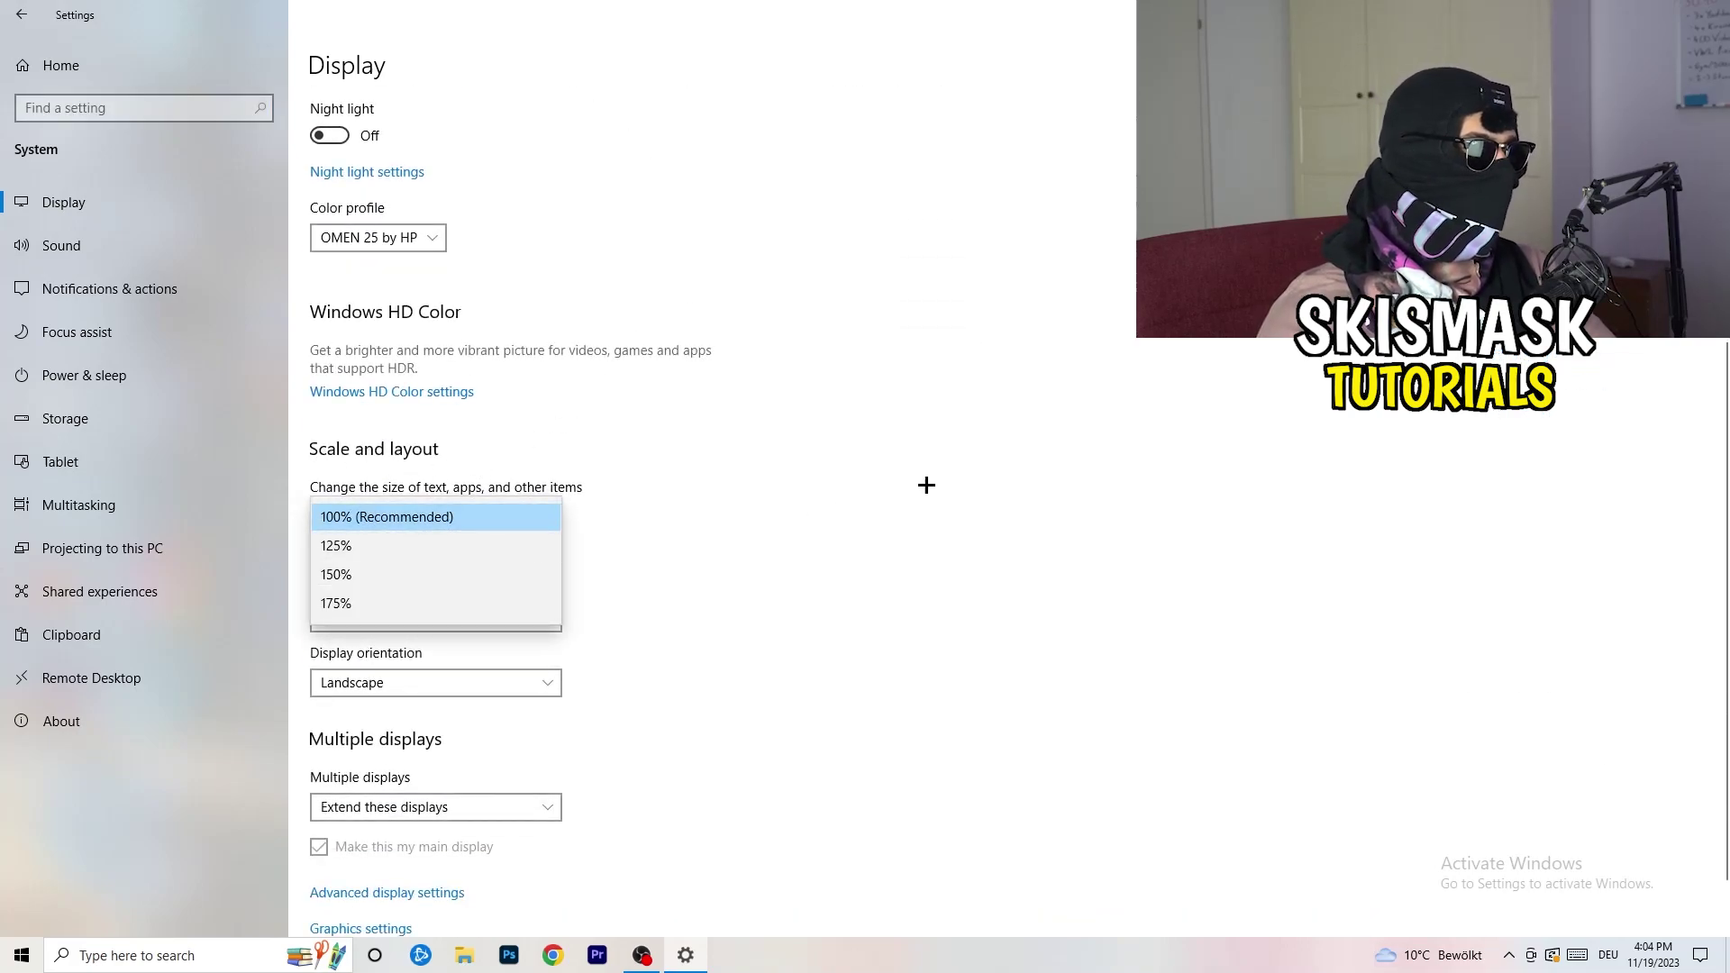
pyautogui.click(888, 476)
pyautogui.scroll(-1, 737, 497)
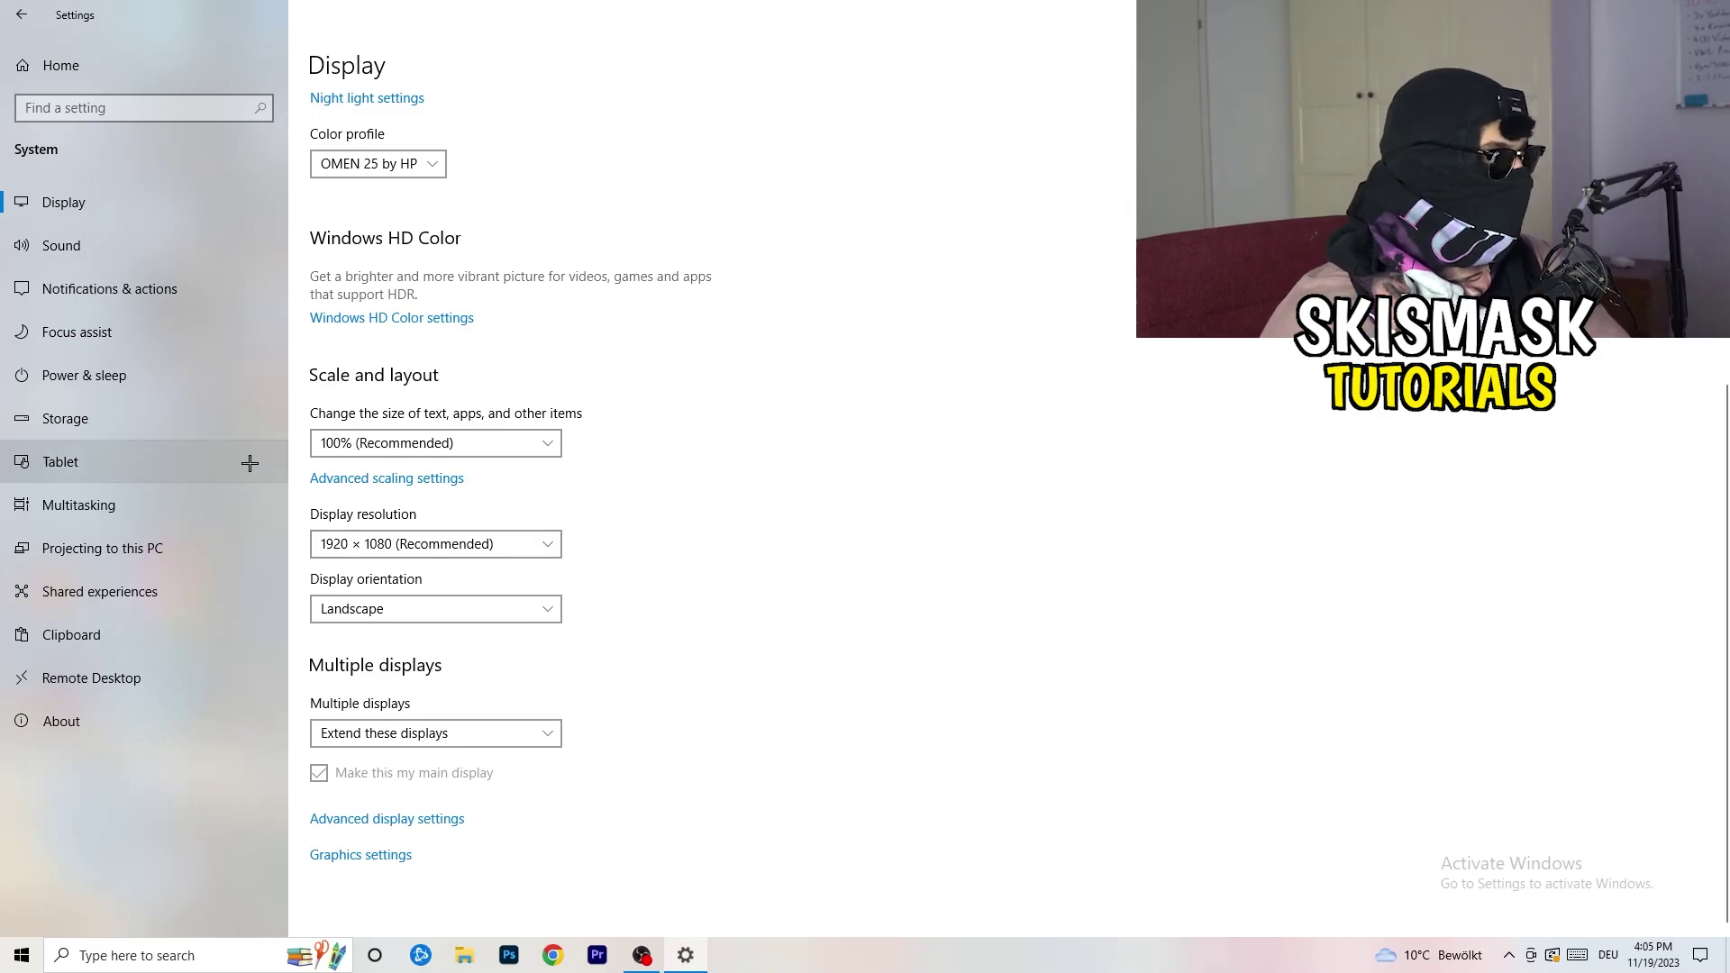
# Step: Review the power plans via Power & sleep, keeping Balanced, and close Power Options
pyautogui.click(135, 375)
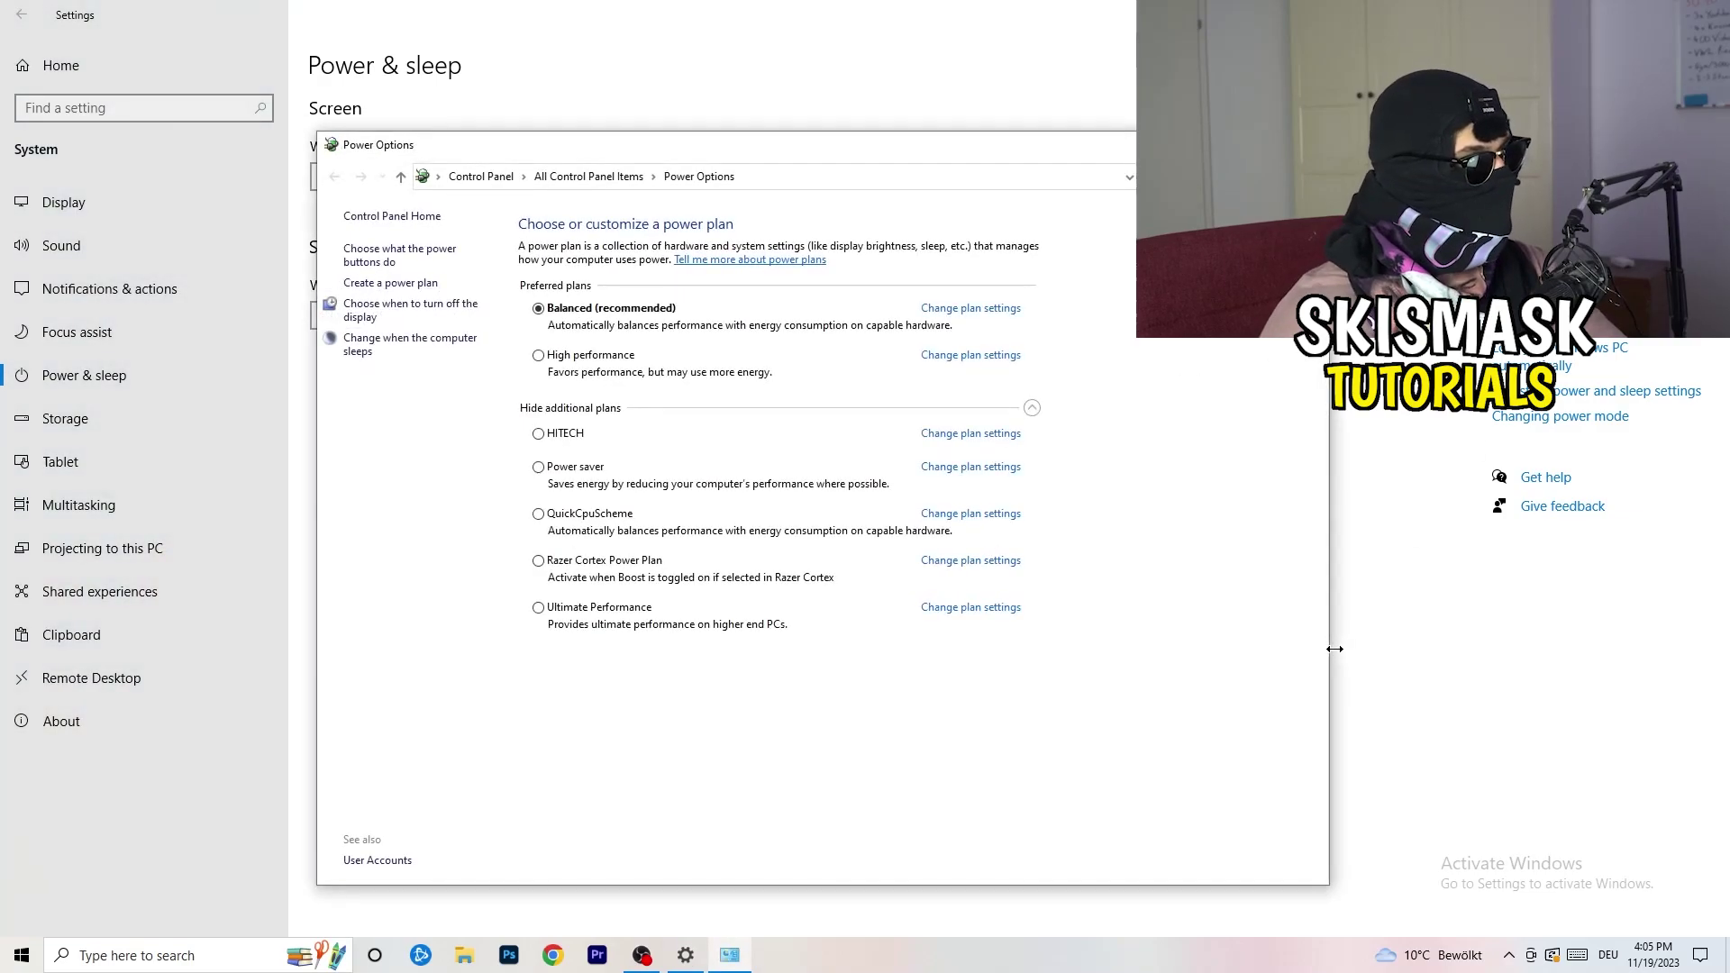
pyautogui.click(1032, 409)
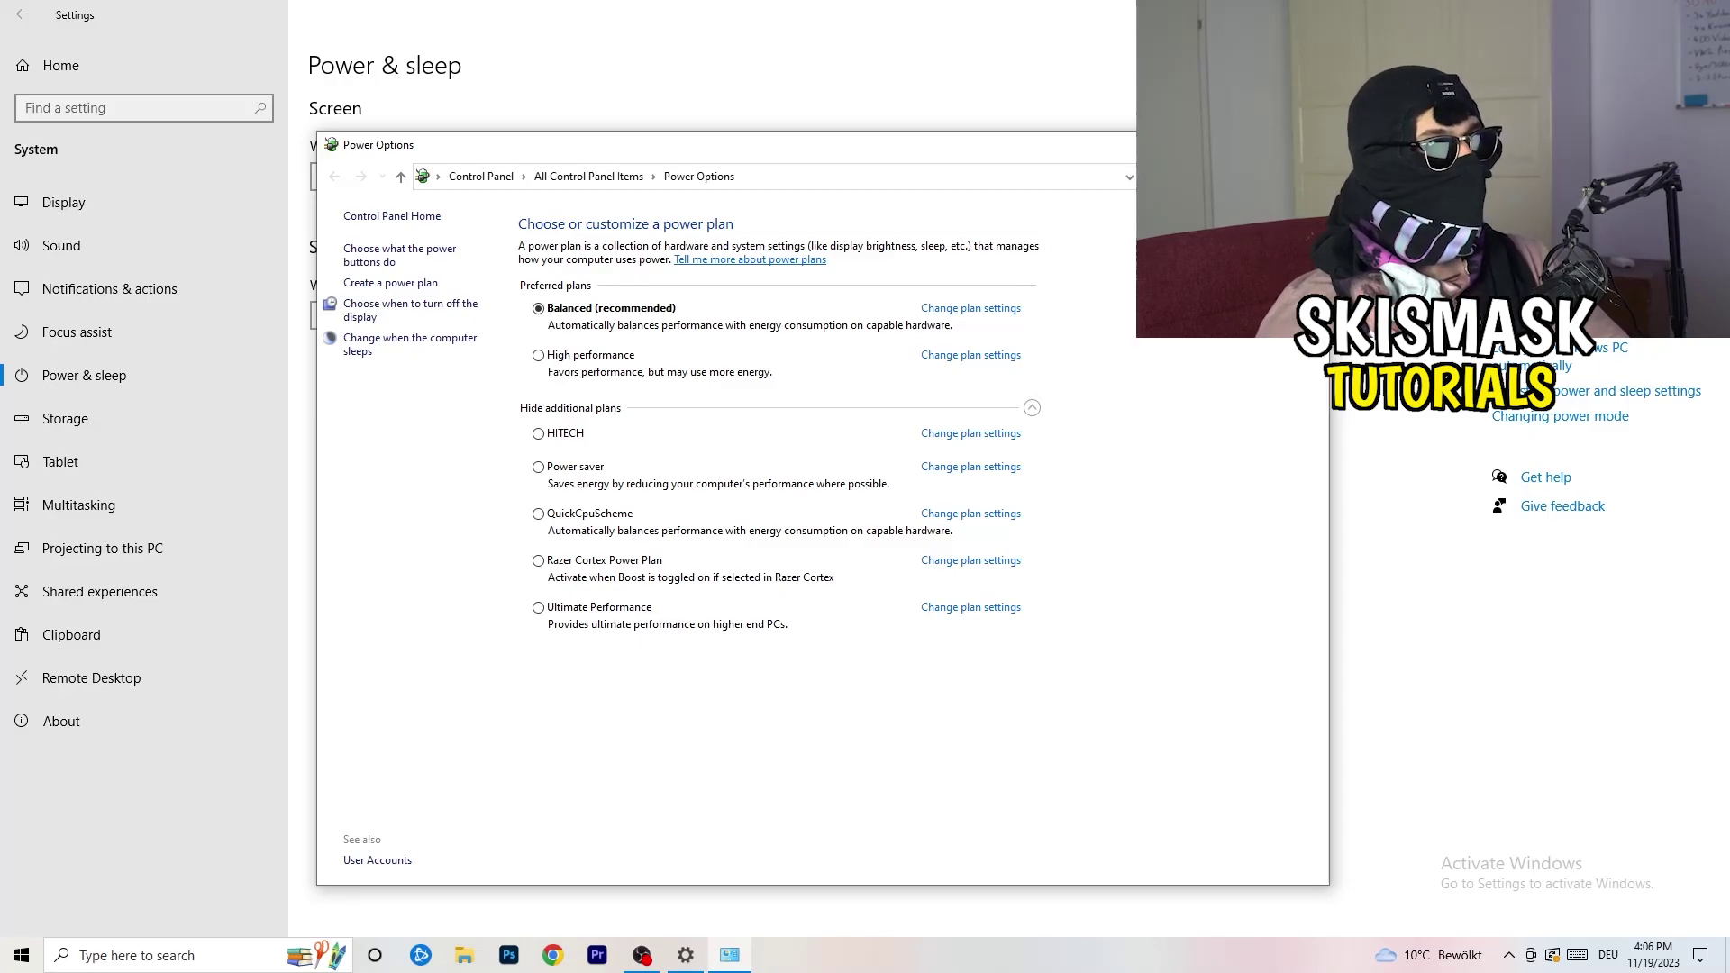
pyautogui.click(1308, 145)
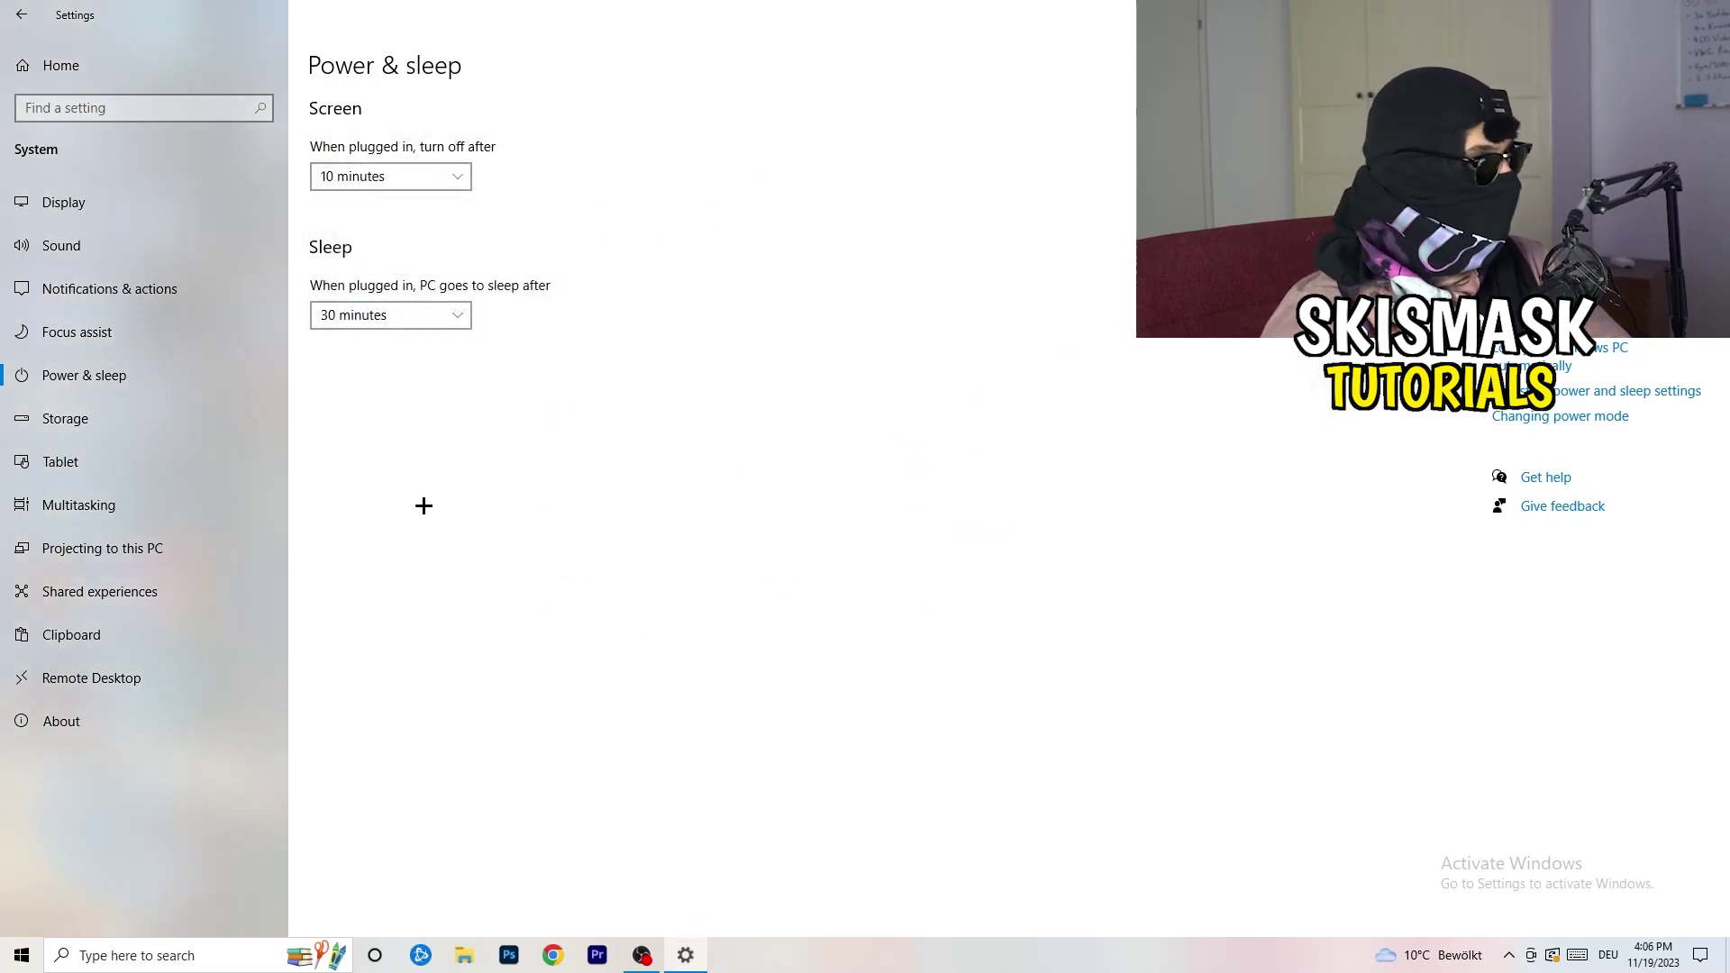
# Step: Keep Storage Sense running weekly and enable deleting temporary files apps aren't using
pyautogui.click(119, 422)
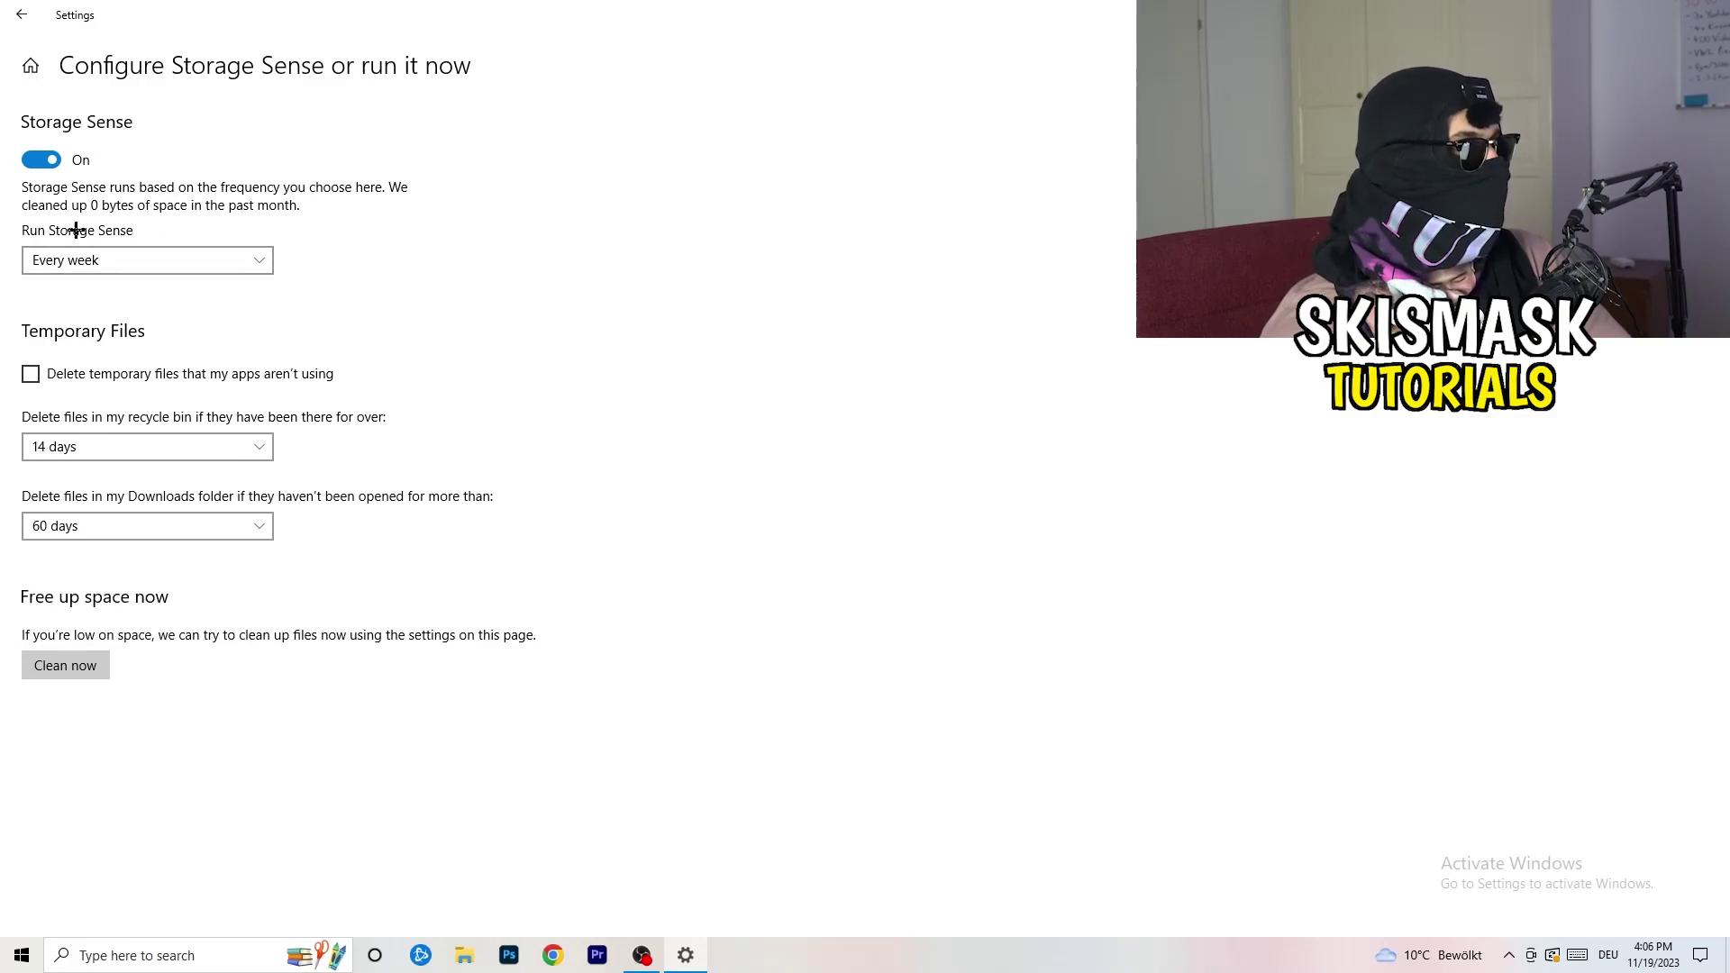
pyautogui.click(86, 260)
pyautogui.click(154, 259)
pyautogui.click(104, 374)
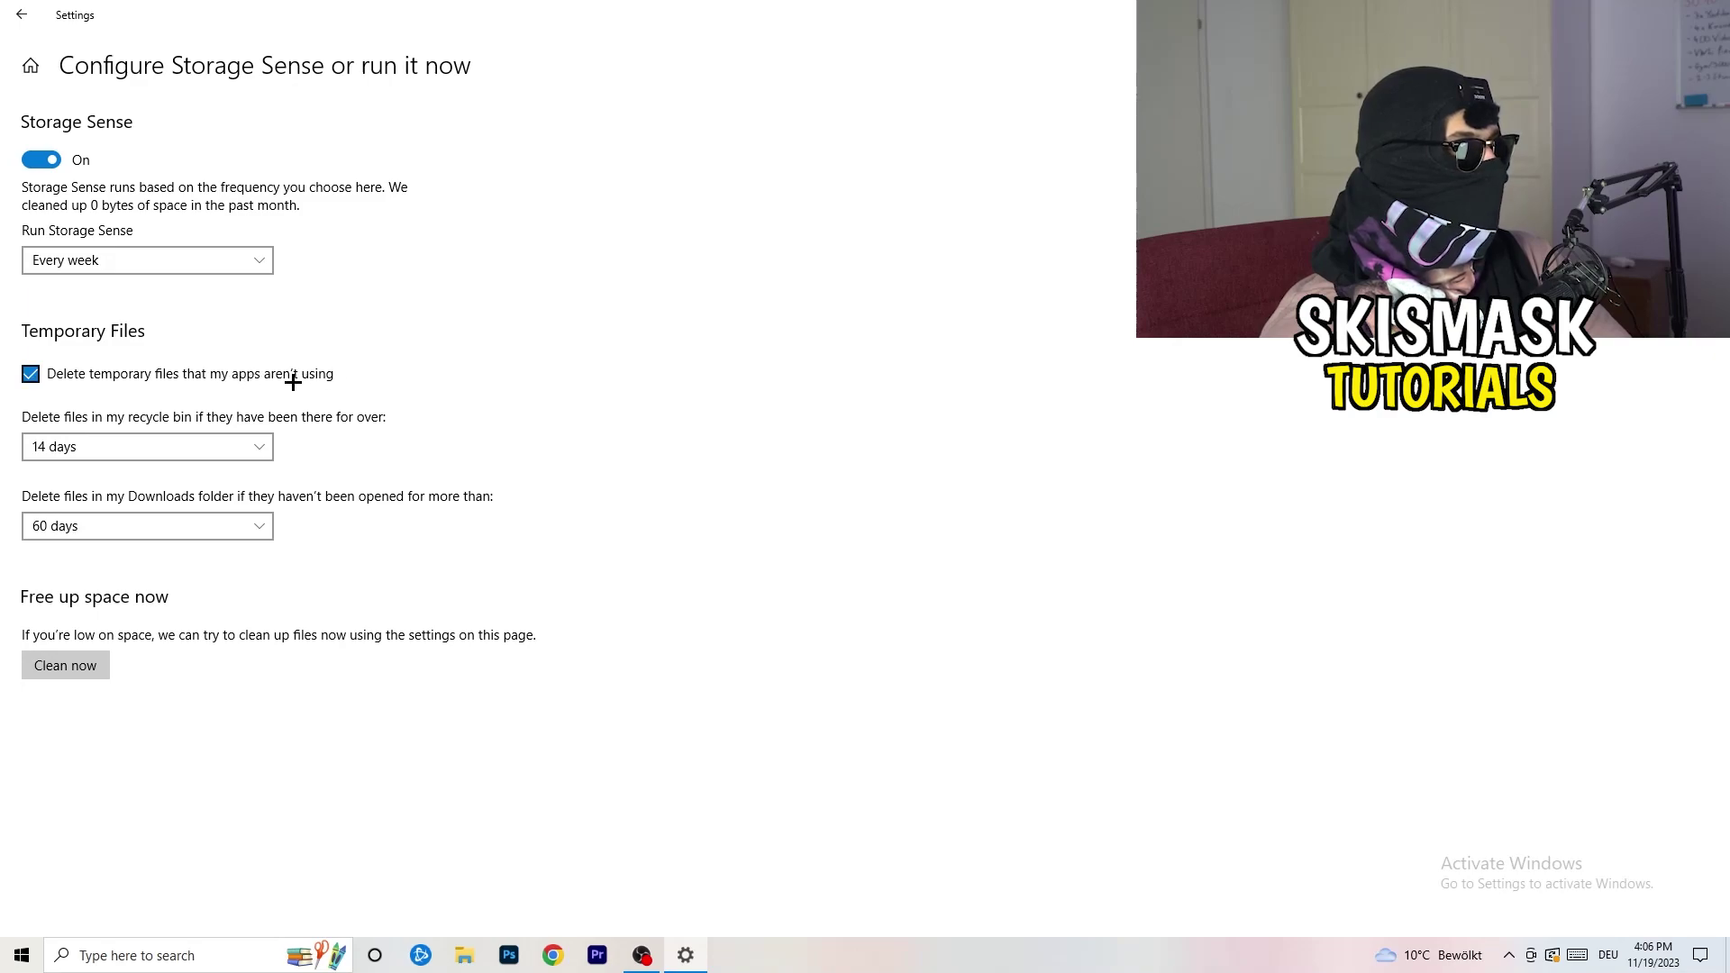
# Step: Keep recycle bin cleanup at 14 days and Downloads cleanup at 60 days, then go back
pyautogui.click(132, 447)
pyautogui.click(595, 355)
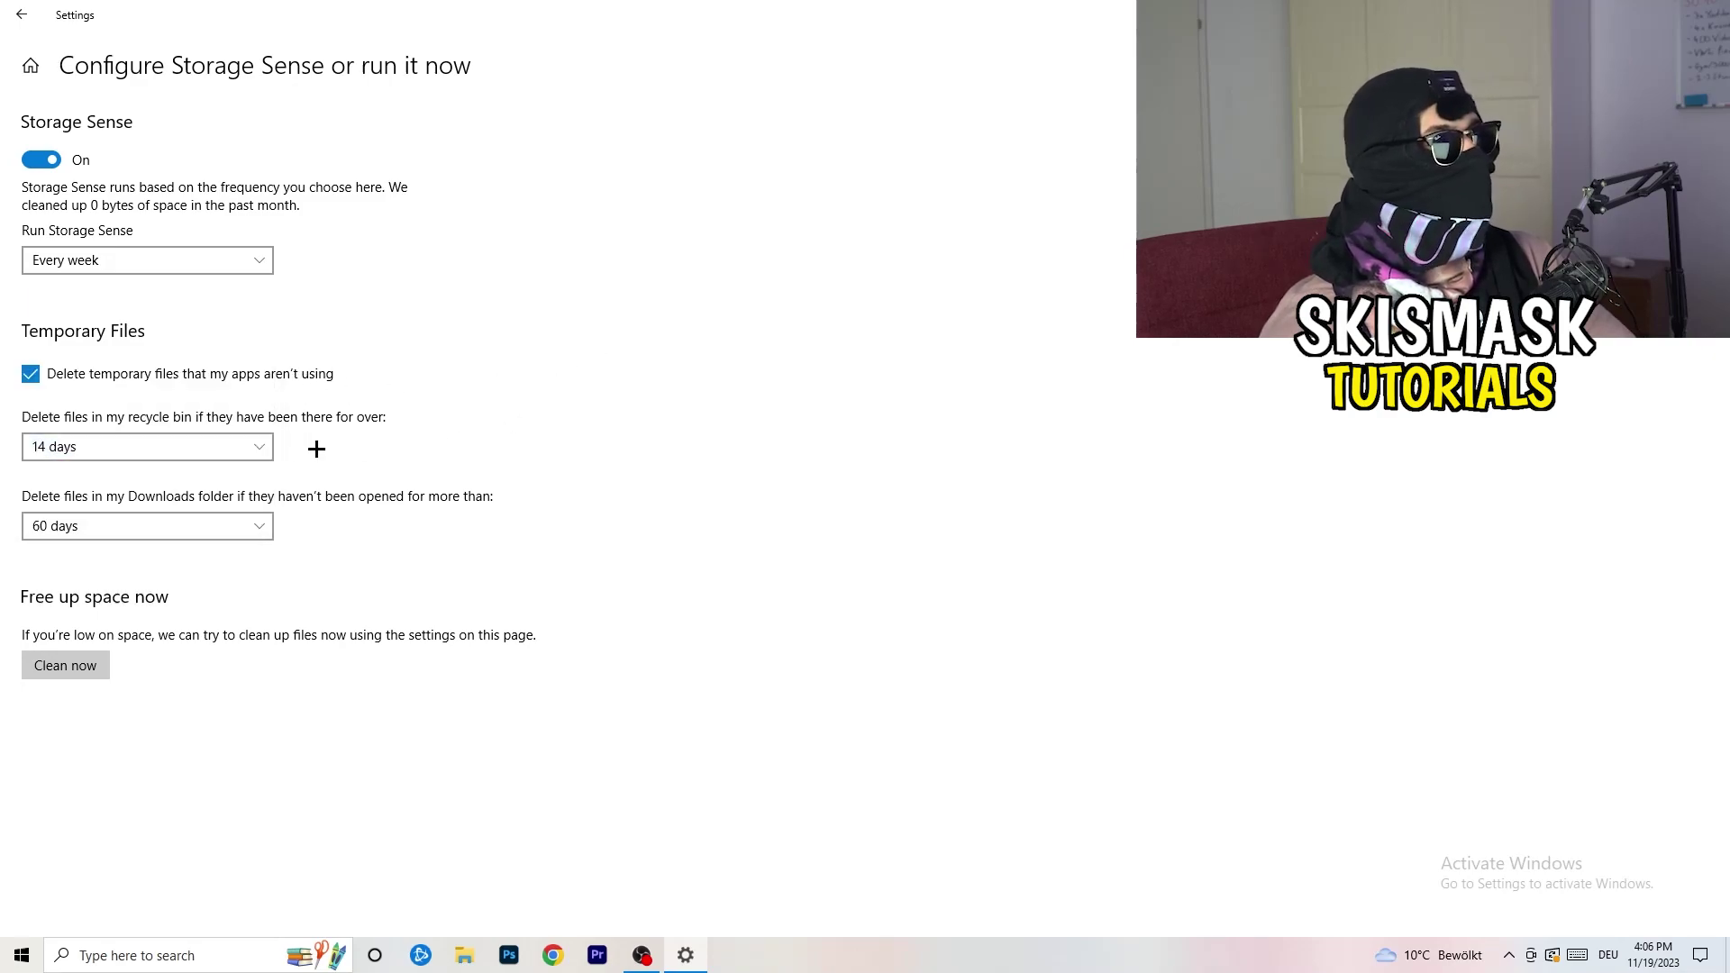
pyautogui.click(180, 446)
pyautogui.click(630, 375)
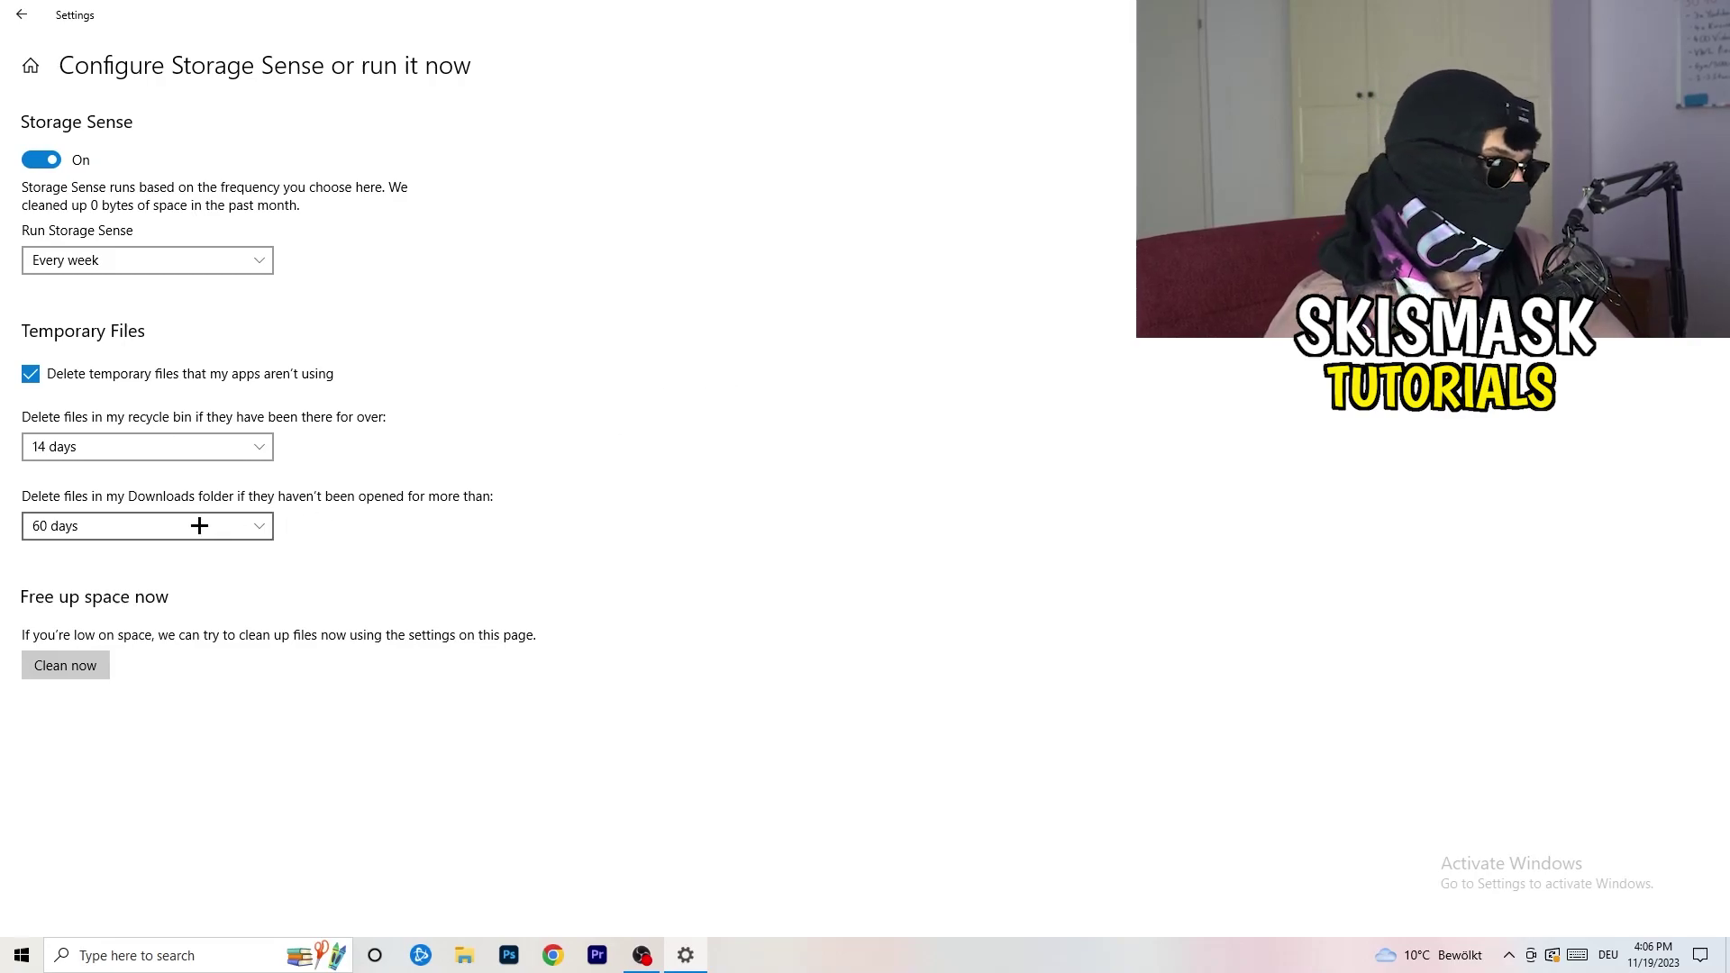
pyautogui.click(154, 525)
pyautogui.click(679, 409)
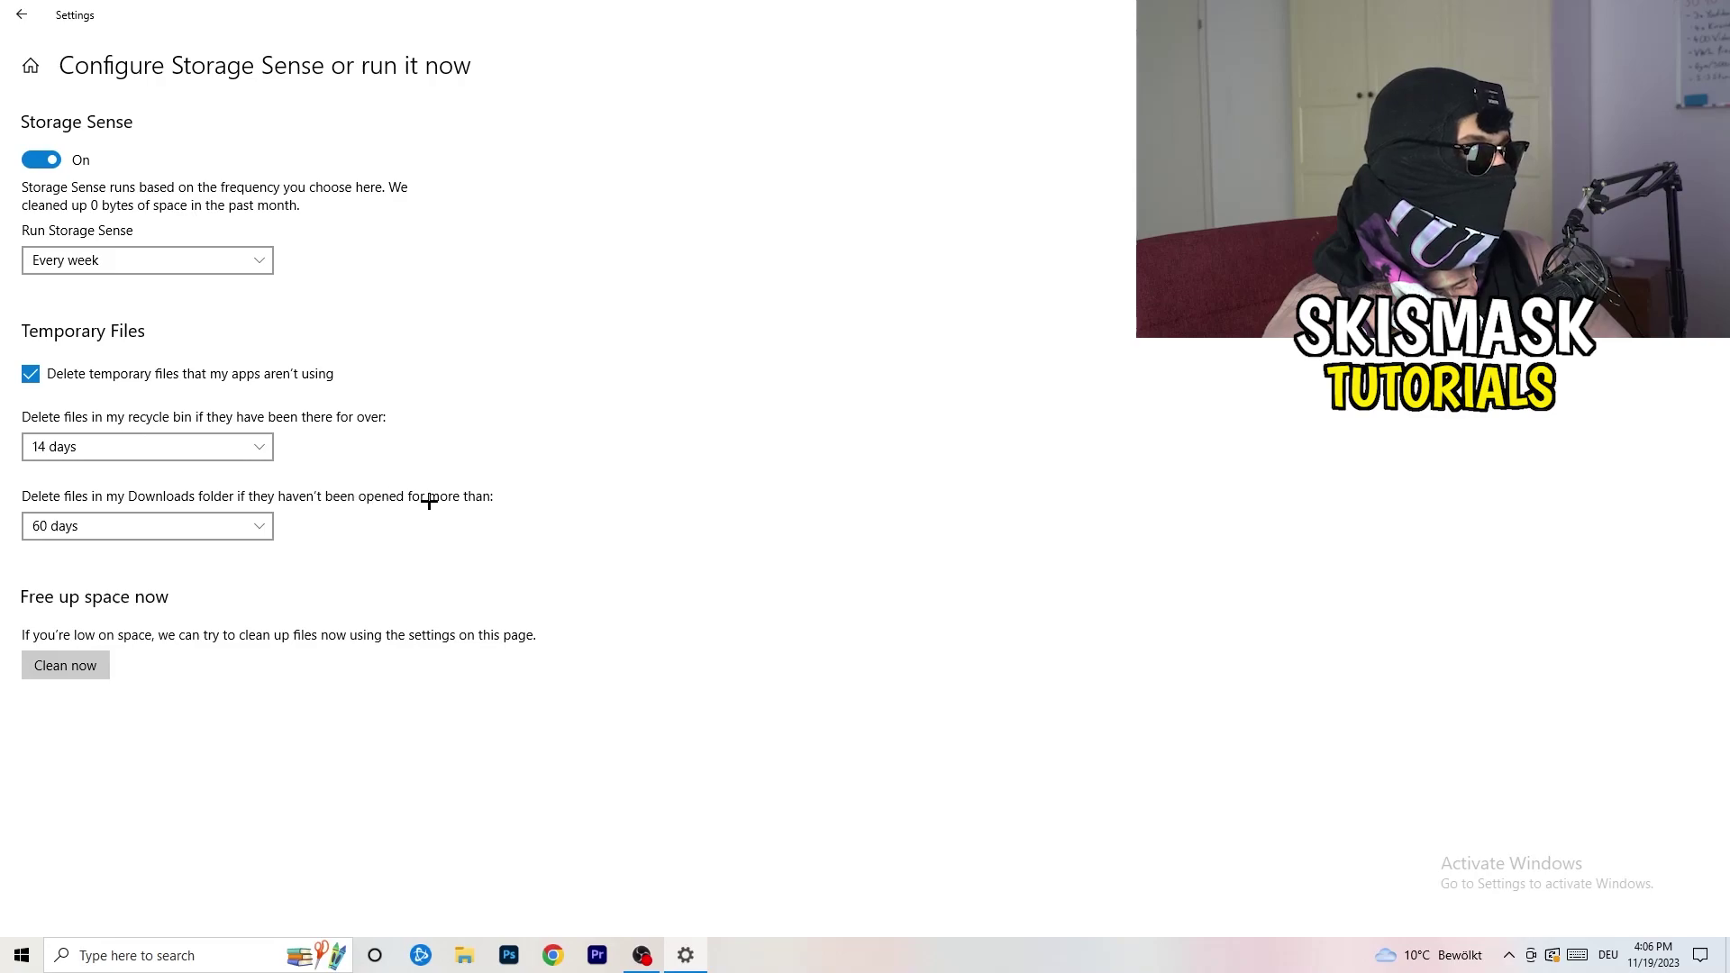
pyautogui.click(175, 541)
pyautogui.click(849, 439)
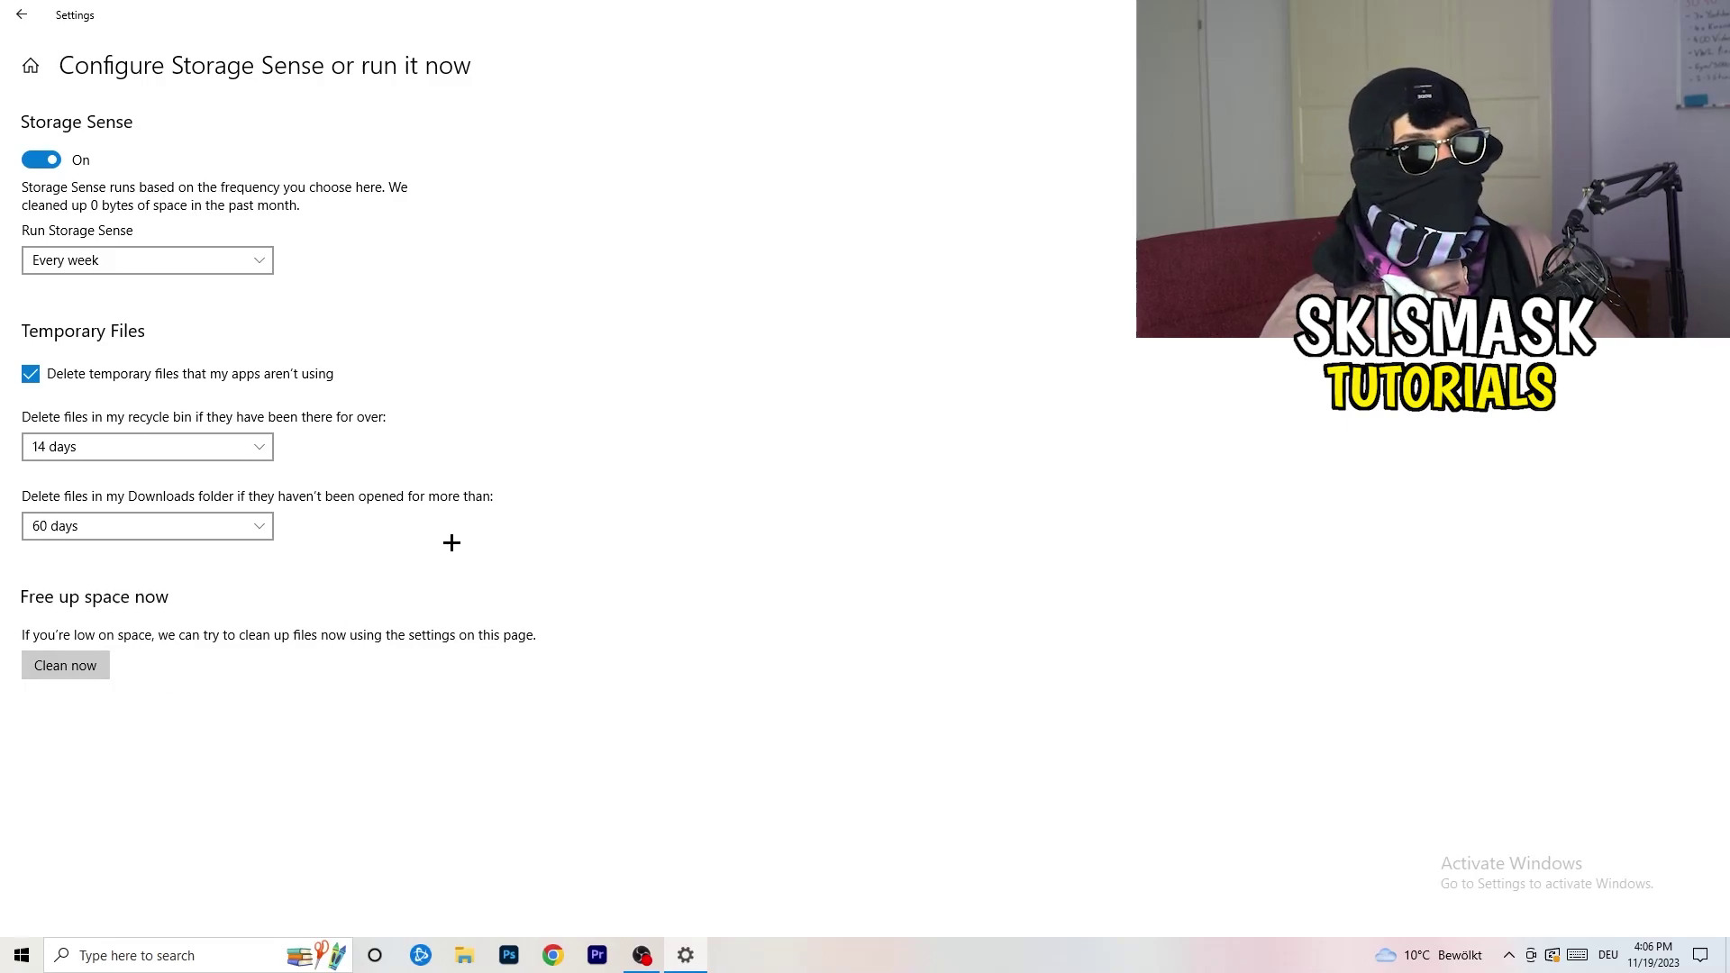
pyautogui.click(20, 14)
# Step: Check Windows Update's pending cumulative update under Update & Security, then close Settings
pyautogui.click(20, 14)
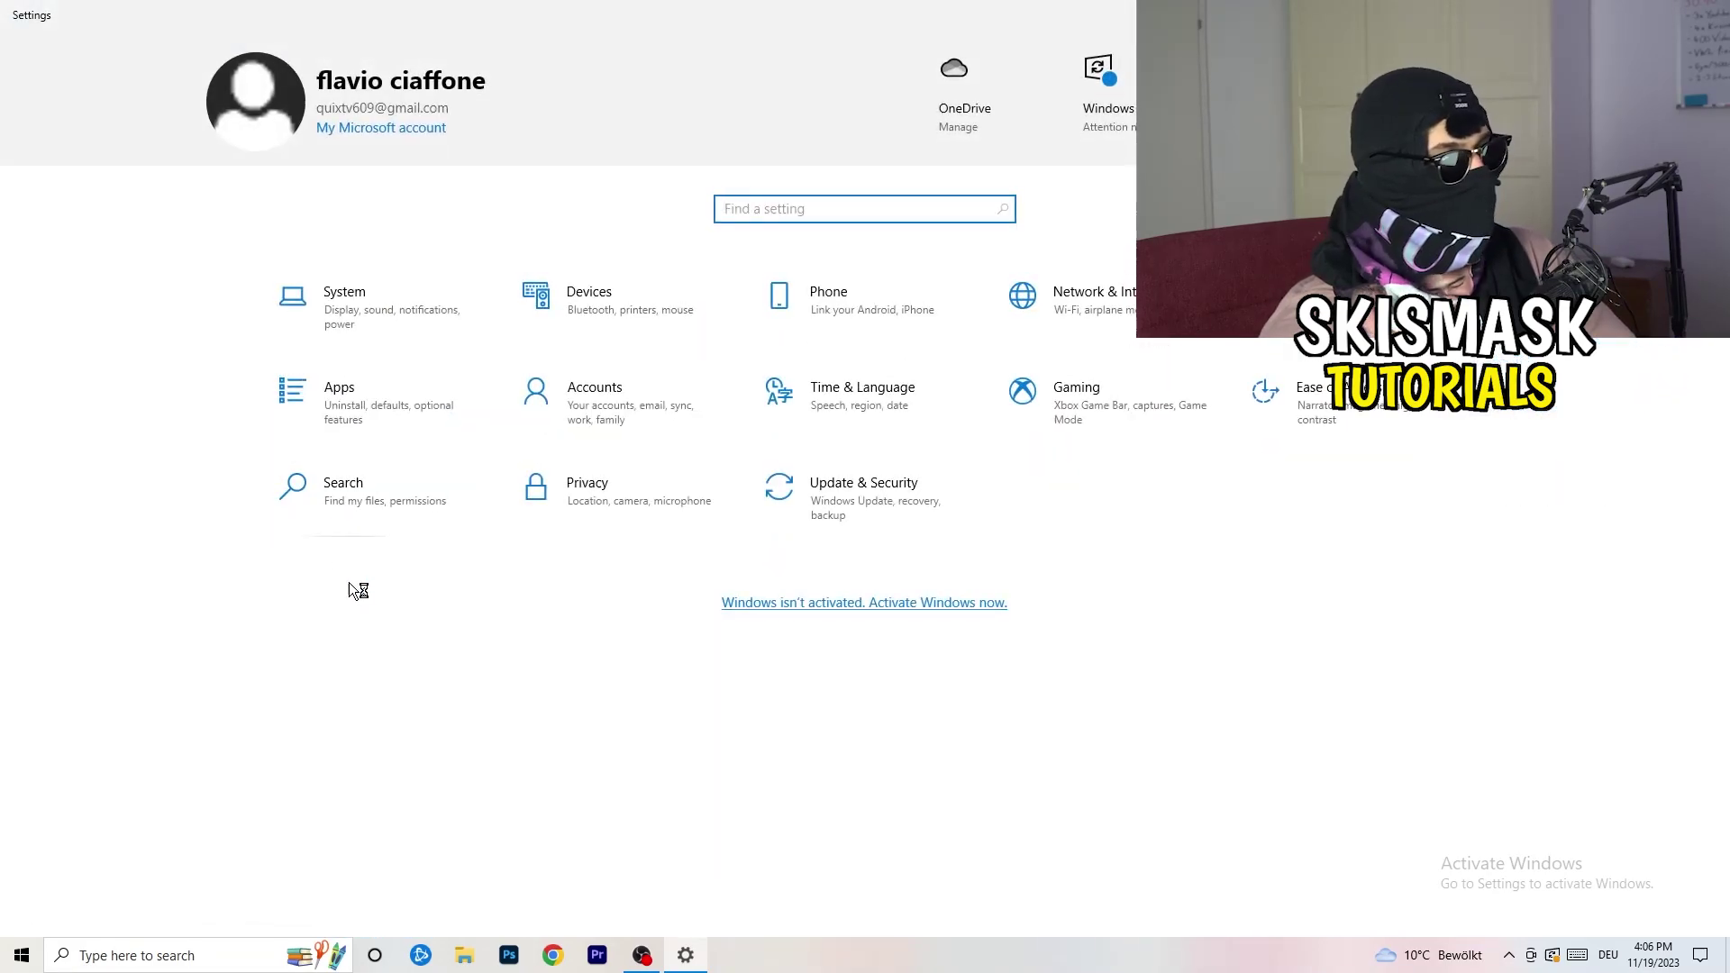
pyautogui.click(851, 507)
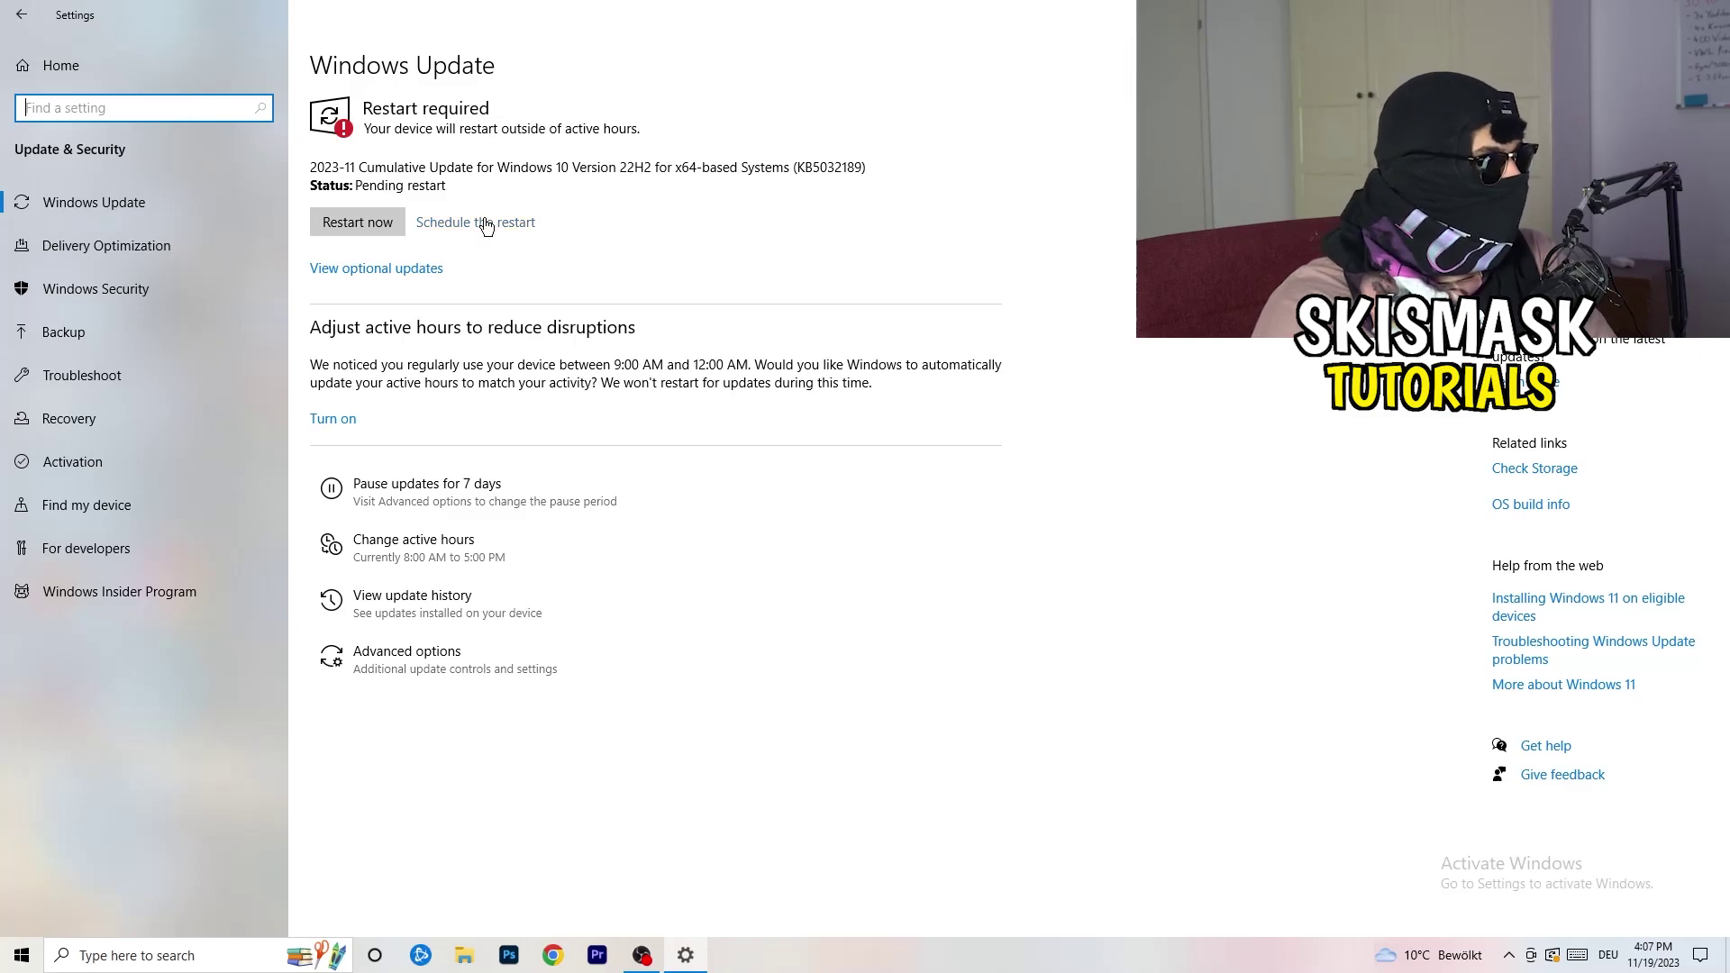
pyautogui.hotkey('alt', 'F4')
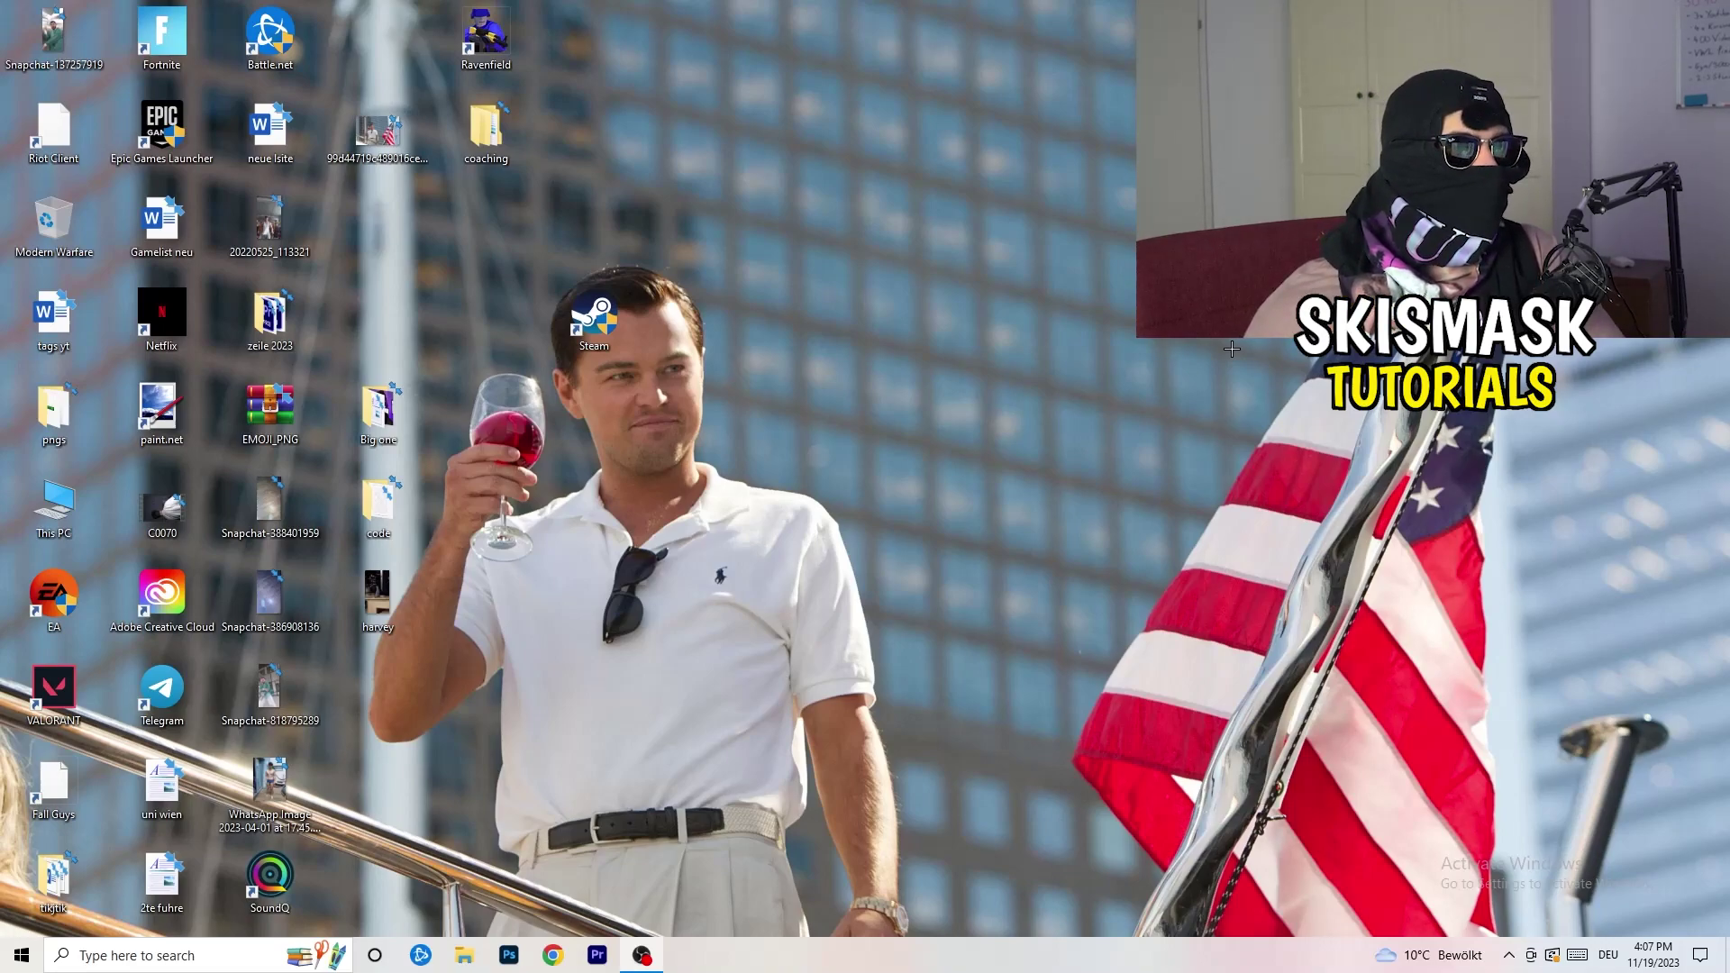
# Step: Launch NVIDIA Control Panel from the desktop shortcut menu, landing on Change Resolution (1920 × 1080, 60Hz)
pyautogui.rightClick(1048, 379)
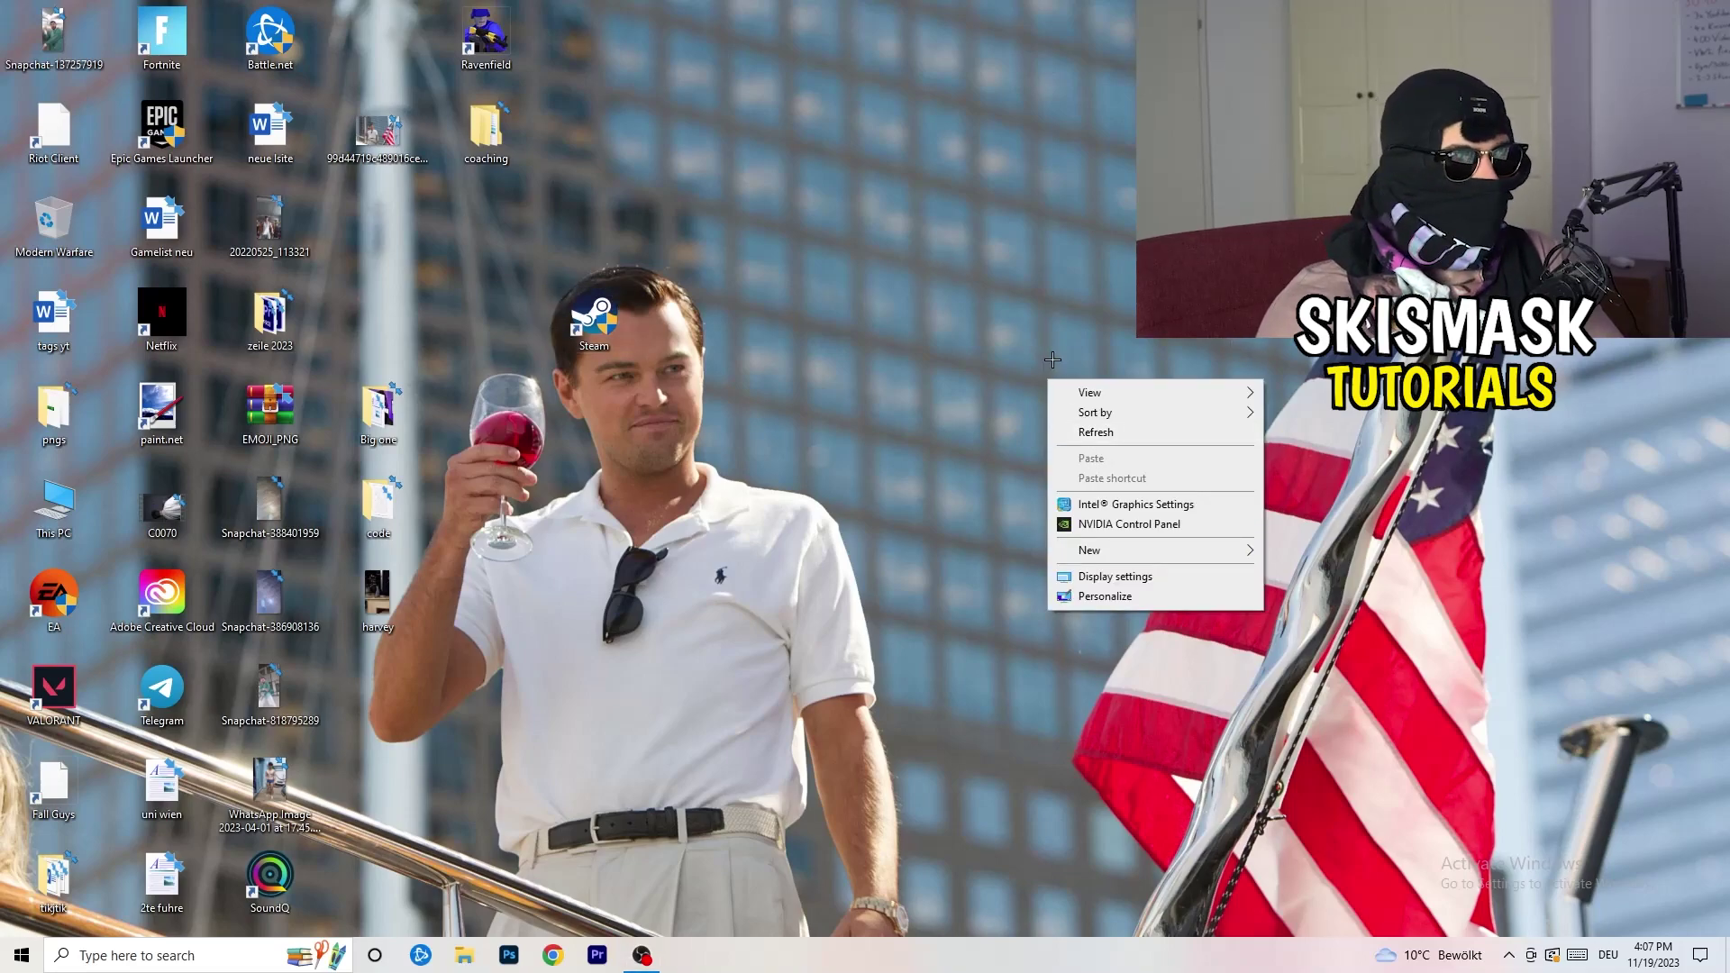
pyautogui.click(1153, 524)
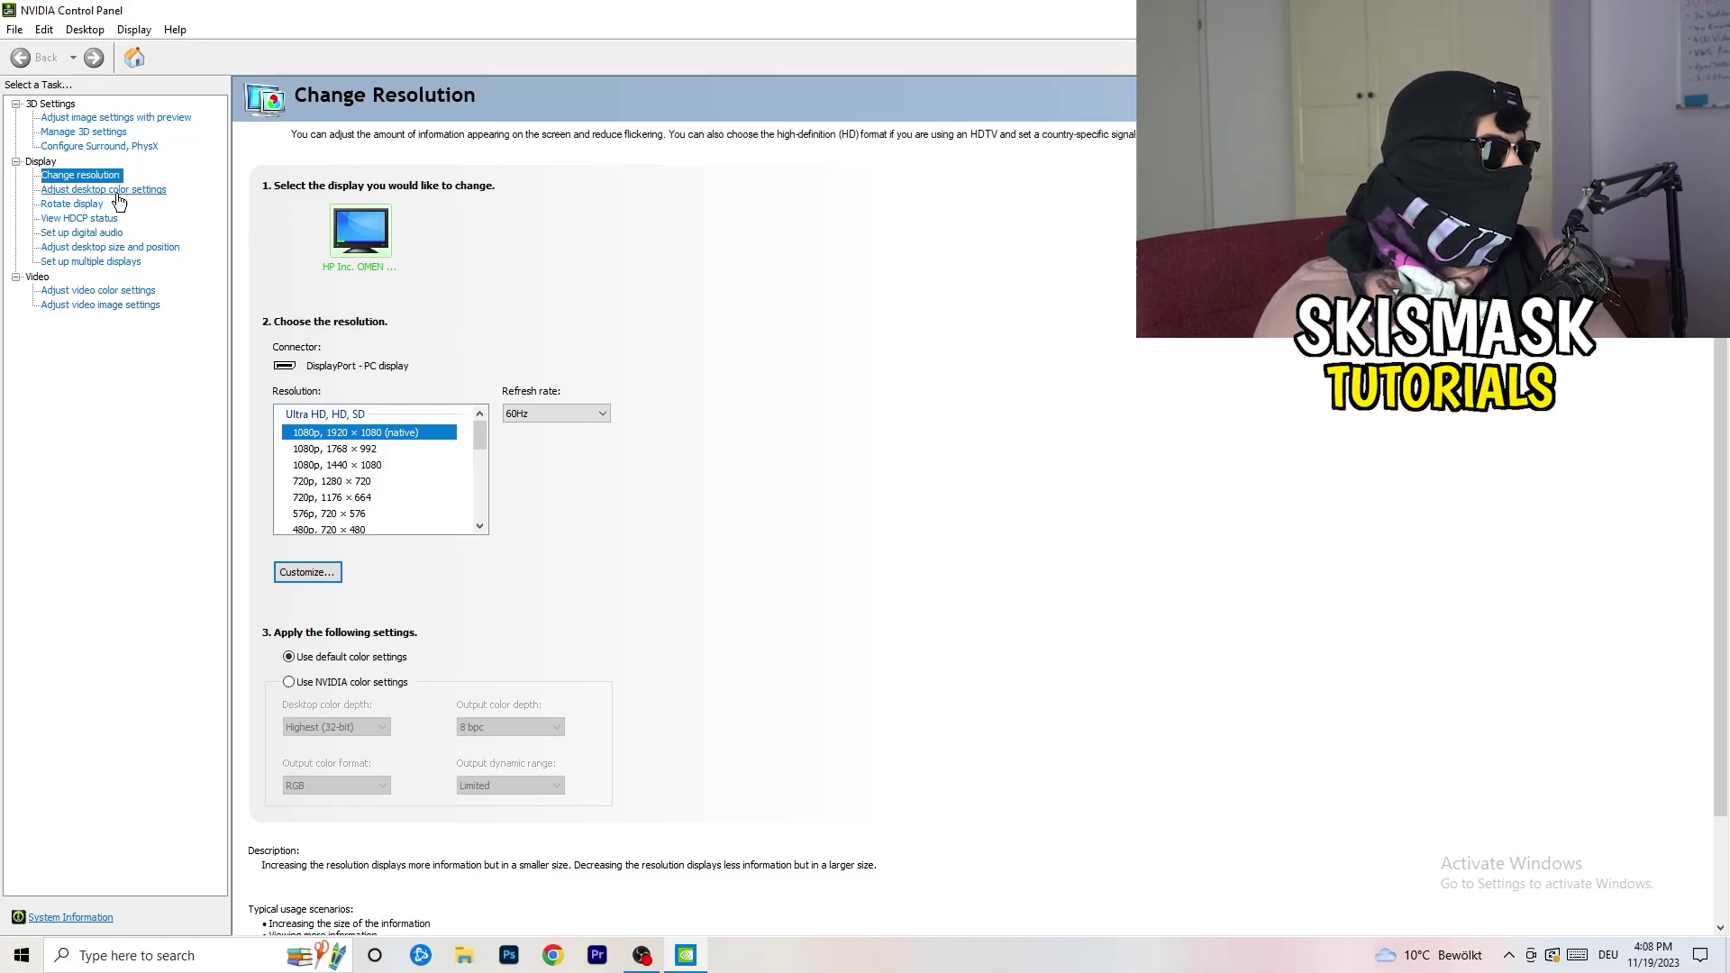
# Step: Switch to the 3D Settings page 'Adjust image settings with preview'
pyautogui.click(90, 118)
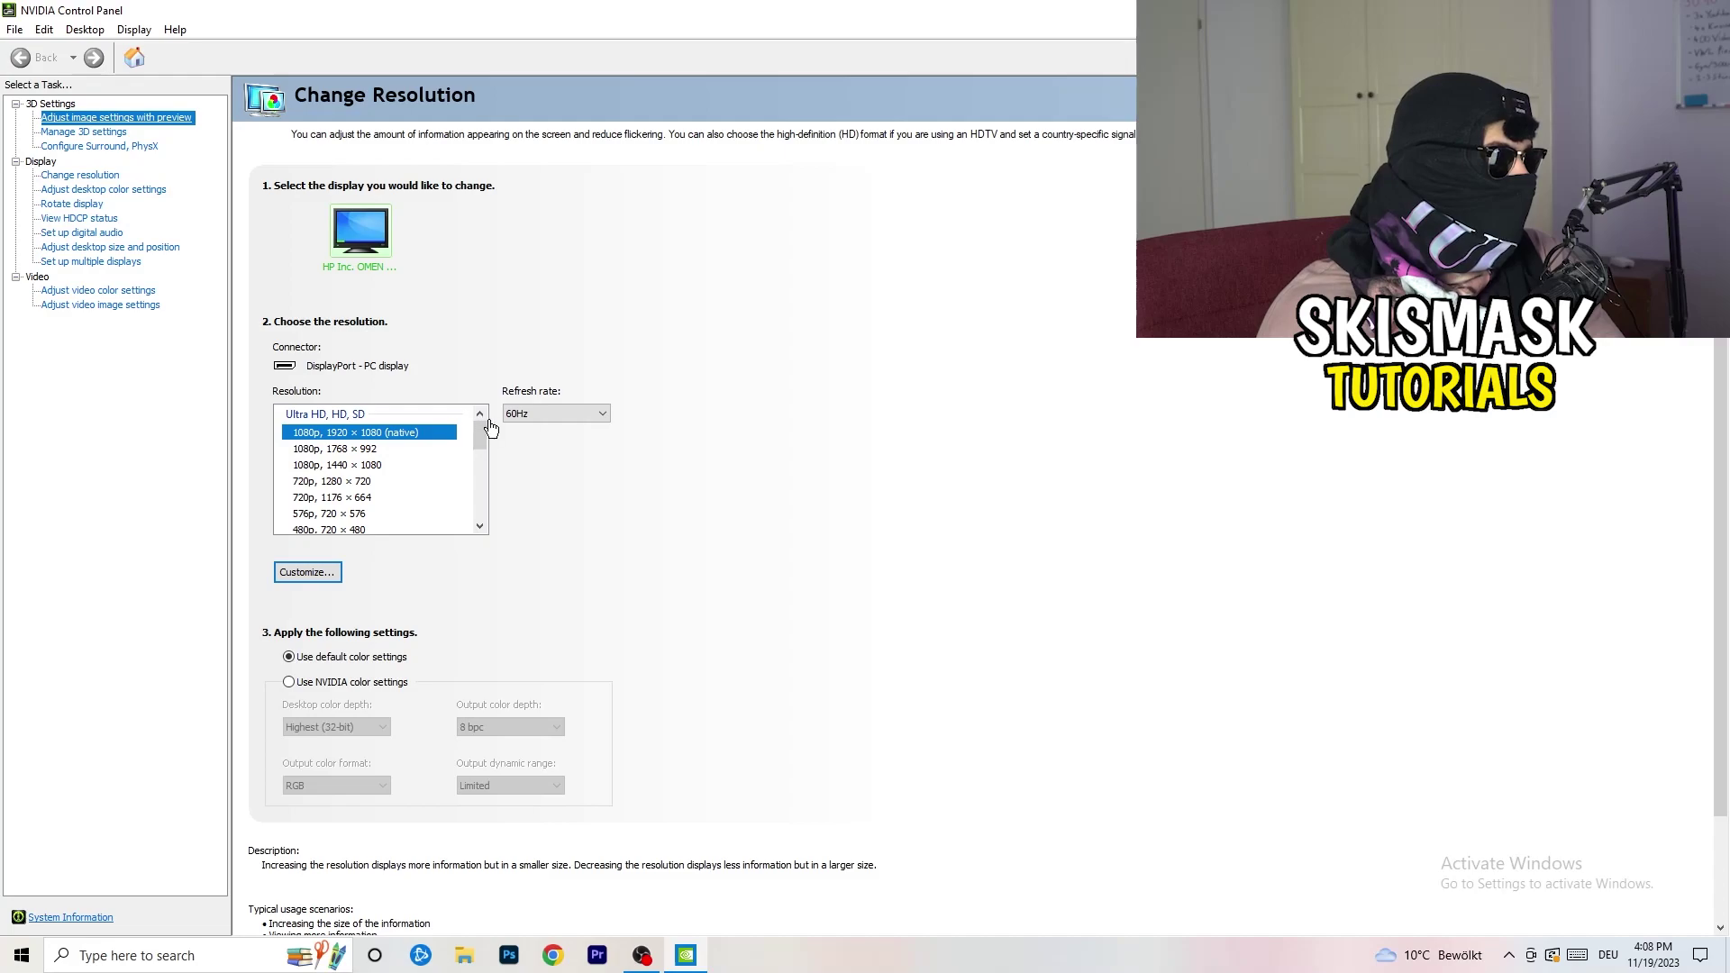